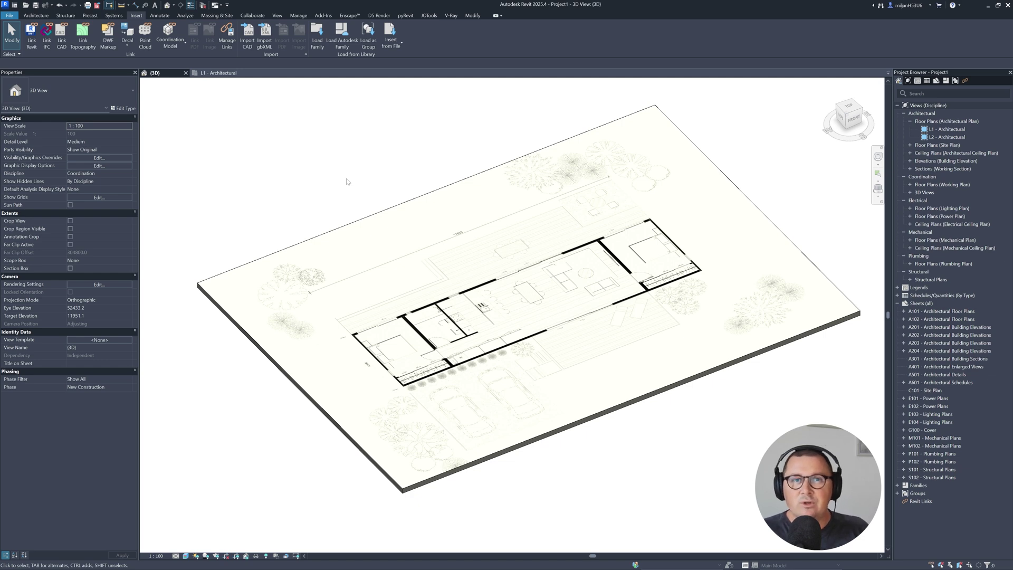
- Compare the floor-plan image in the L1 - Architectural plan with the 3D view, then switch to the Ark It Easy page
click(216, 73)
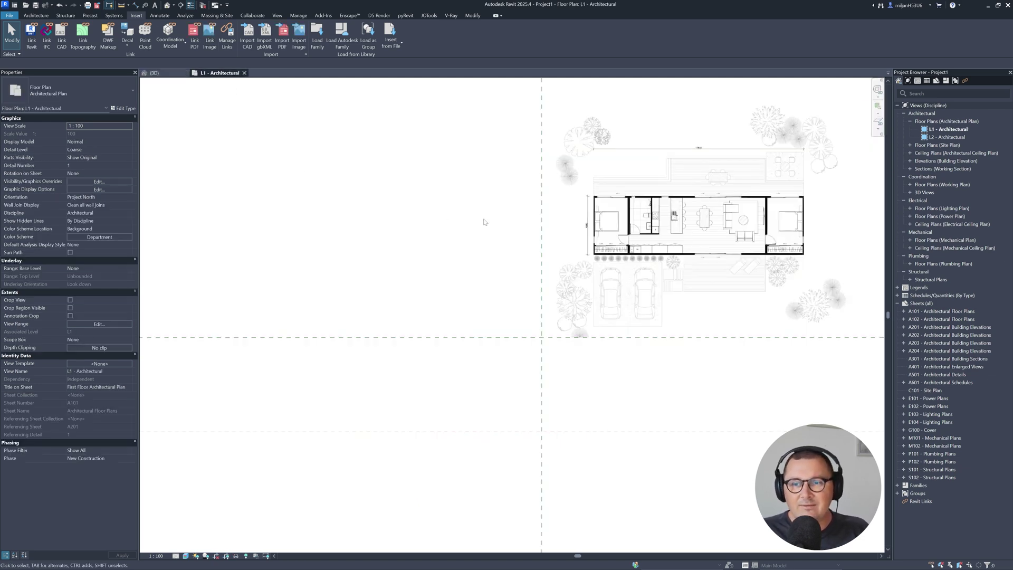
middle_drag(607, 311, 522, 375)
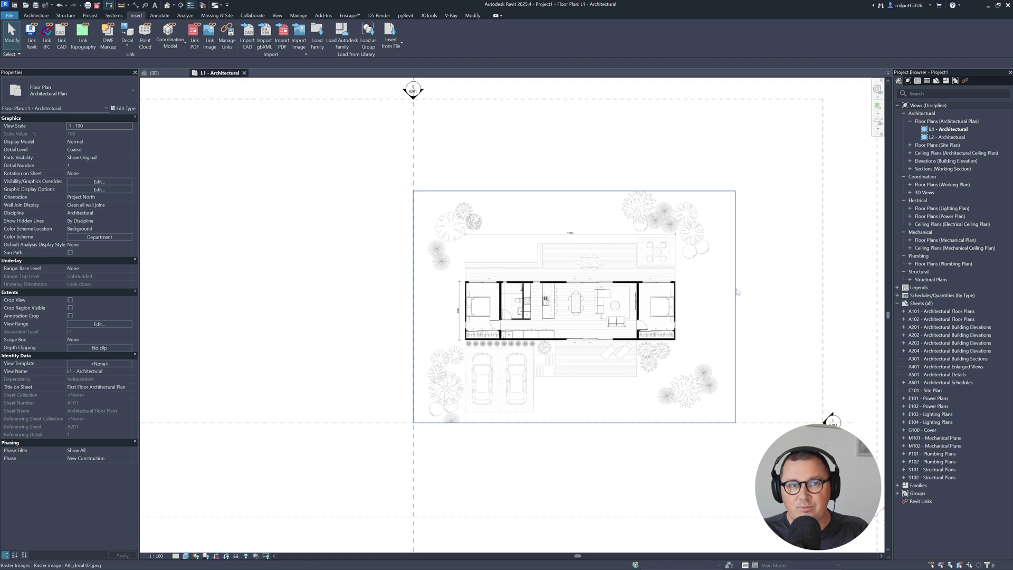
scroll(561, 300, up, 5)
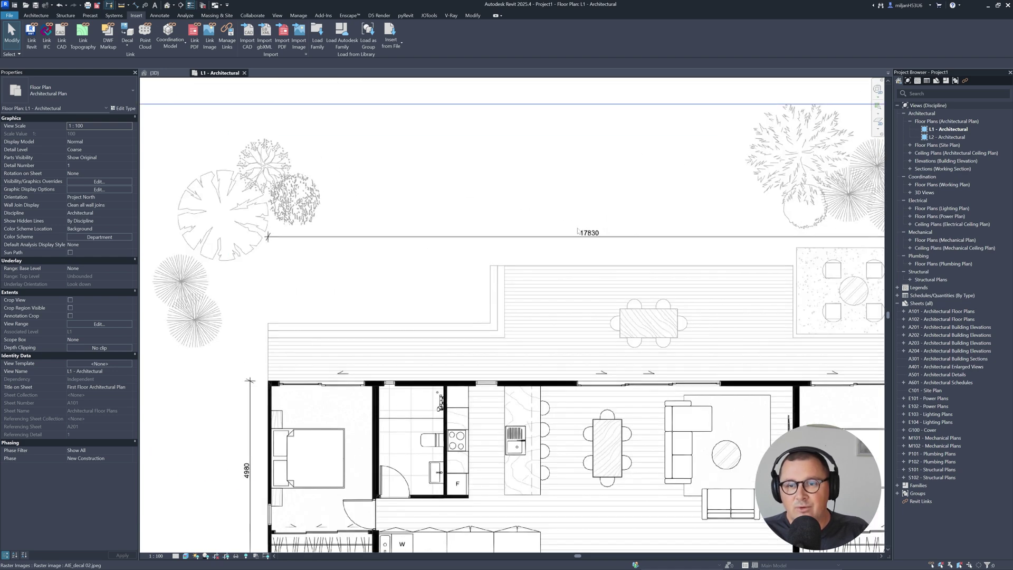
scroll(581, 293, down, 1)
click(155, 73)
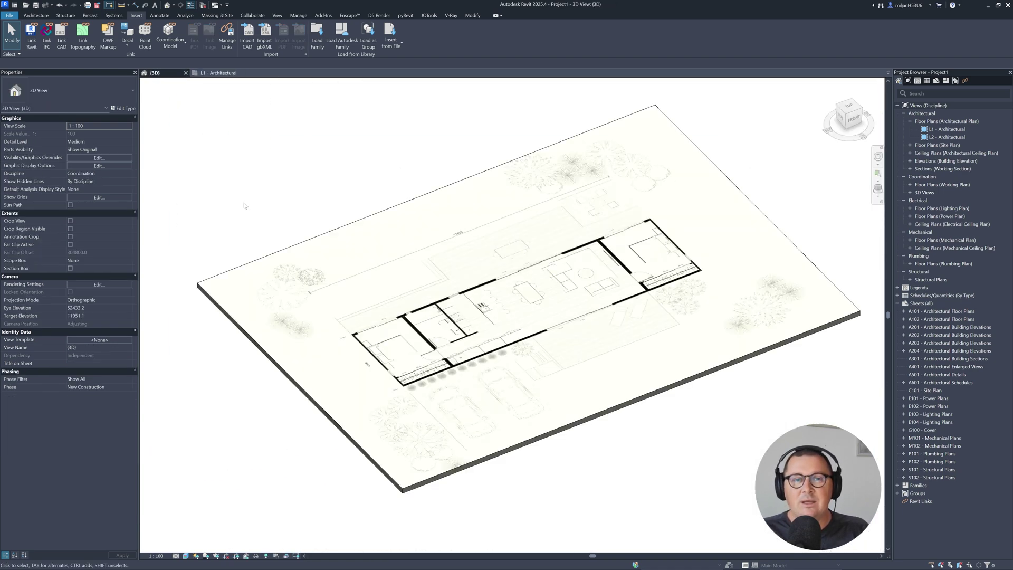
key(alt+Tab)
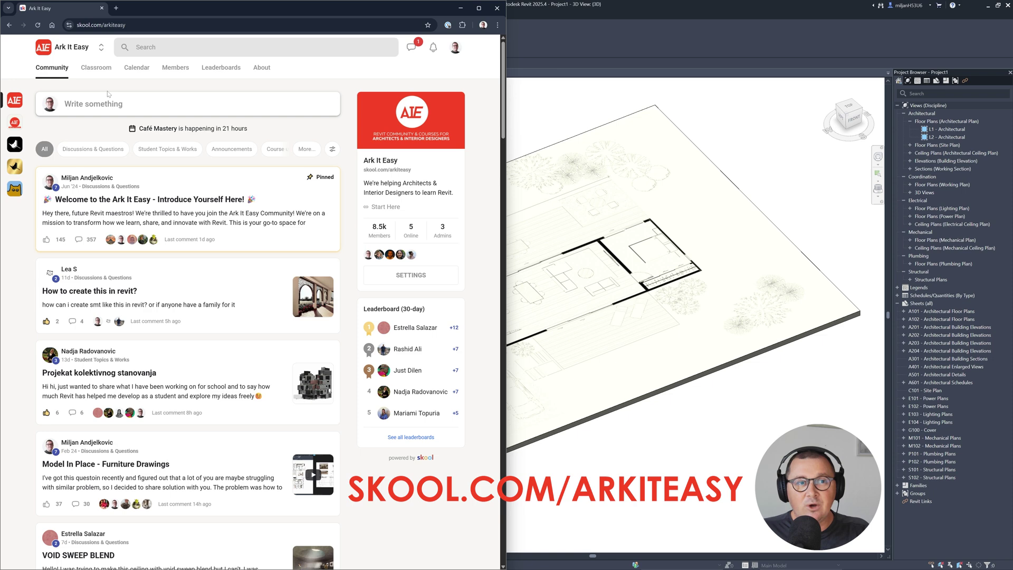
- Go to the Ark It Easy Classroom and enter the FREE Revit Training course
click(95, 68)
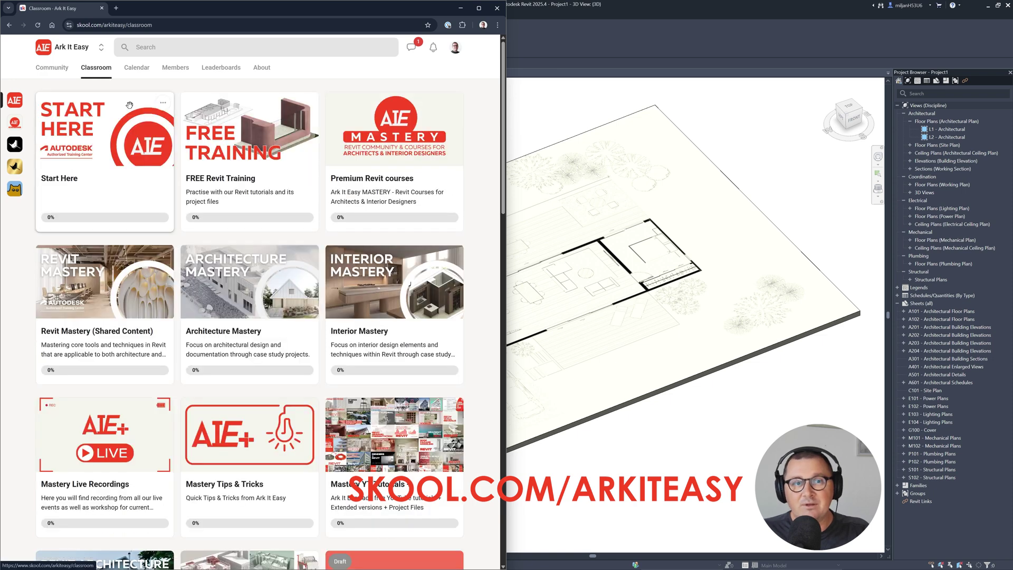
click(227, 168)
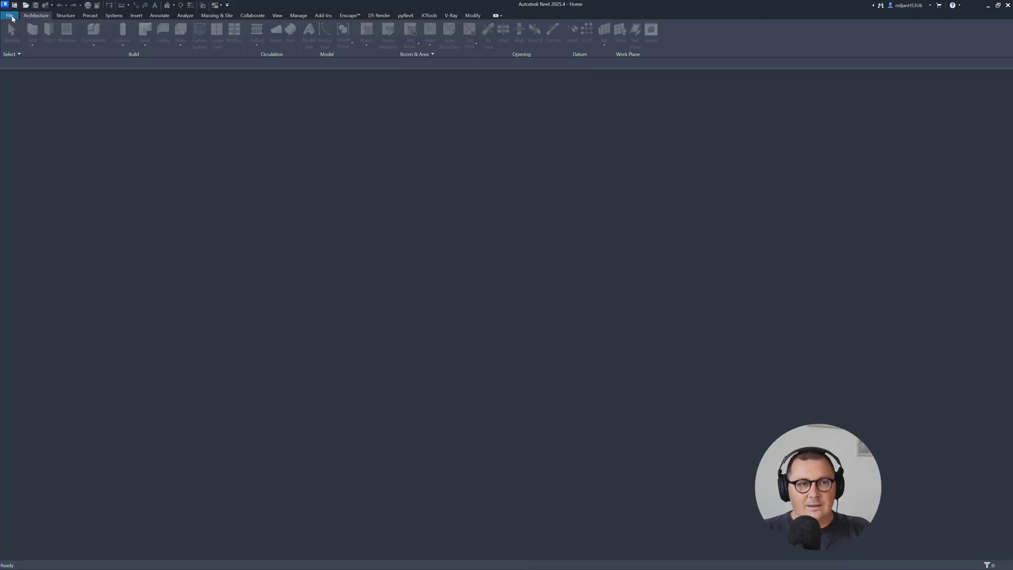
- Create a new project using the default Metric Multi-discipline template
click(10, 16)
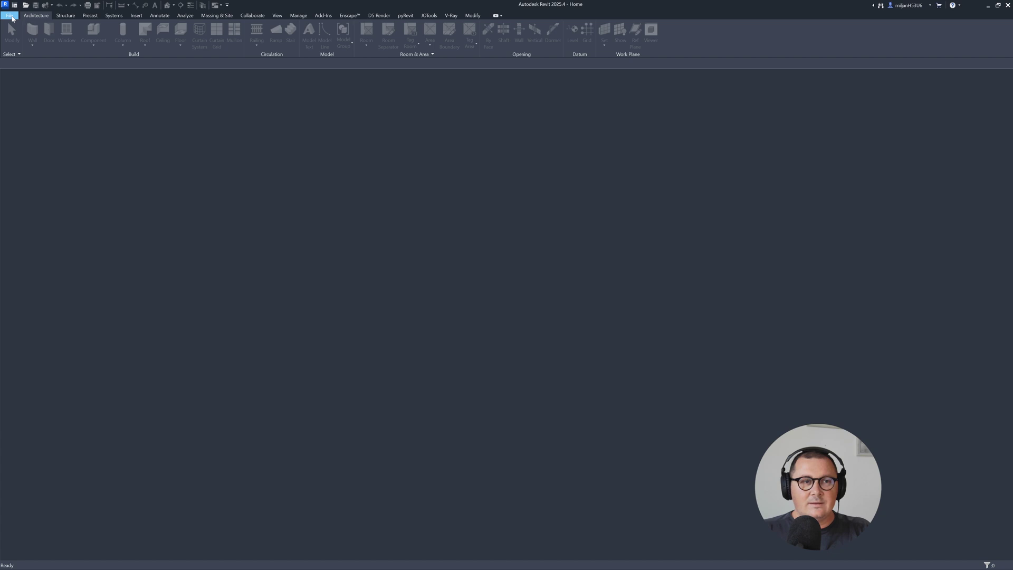
mouse_move(55, 45)
click(86, 50)
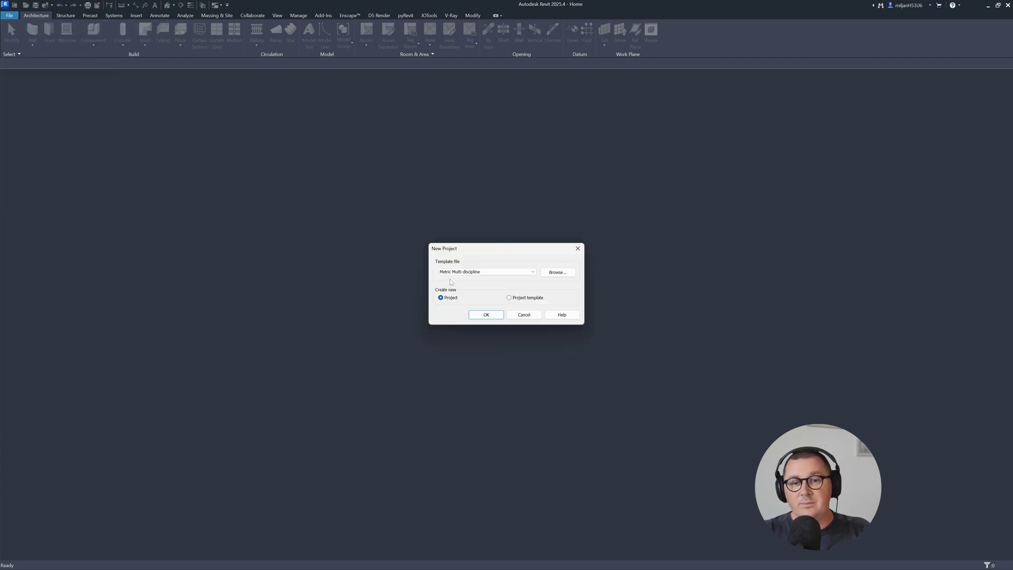
click(483, 316)
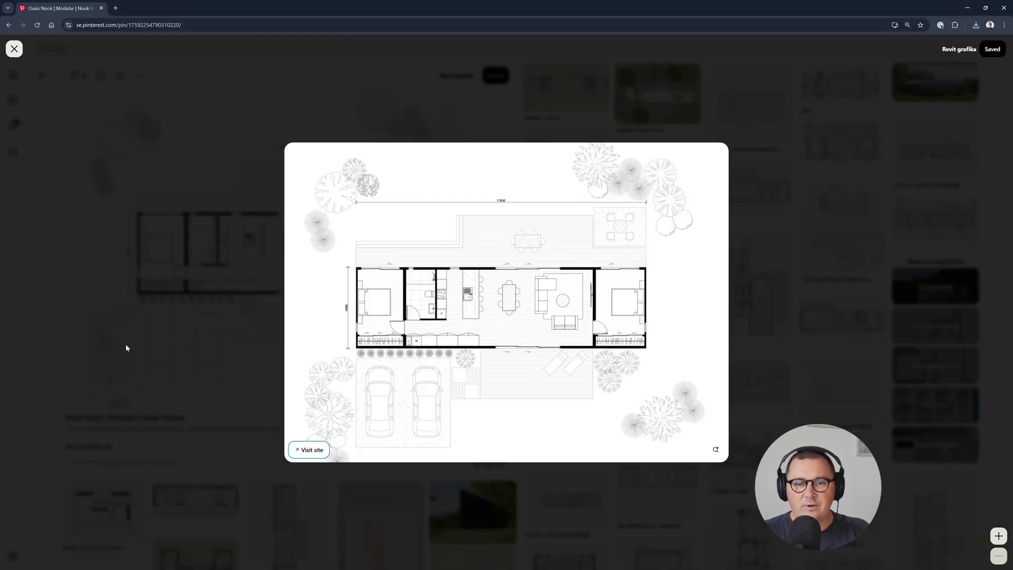
- Follow the Pinterest pin's Visit site link to the Oasis Nook page on Nook Homes
click(306, 452)
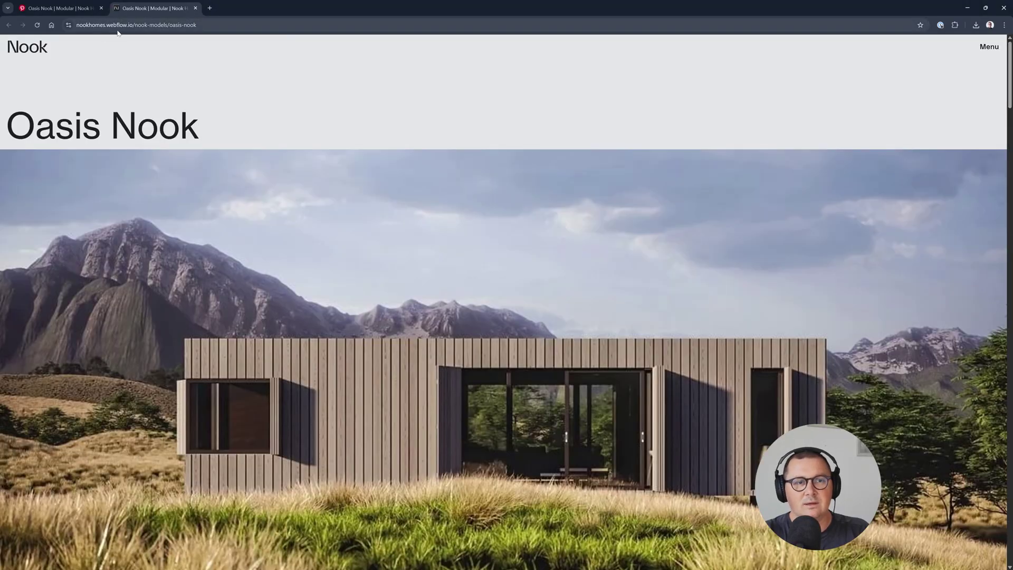
- Scroll to the Oasis Nook 2 bedroom floorplan and view it enlarged in the lightbox
scroll(444, 296, down, 10)
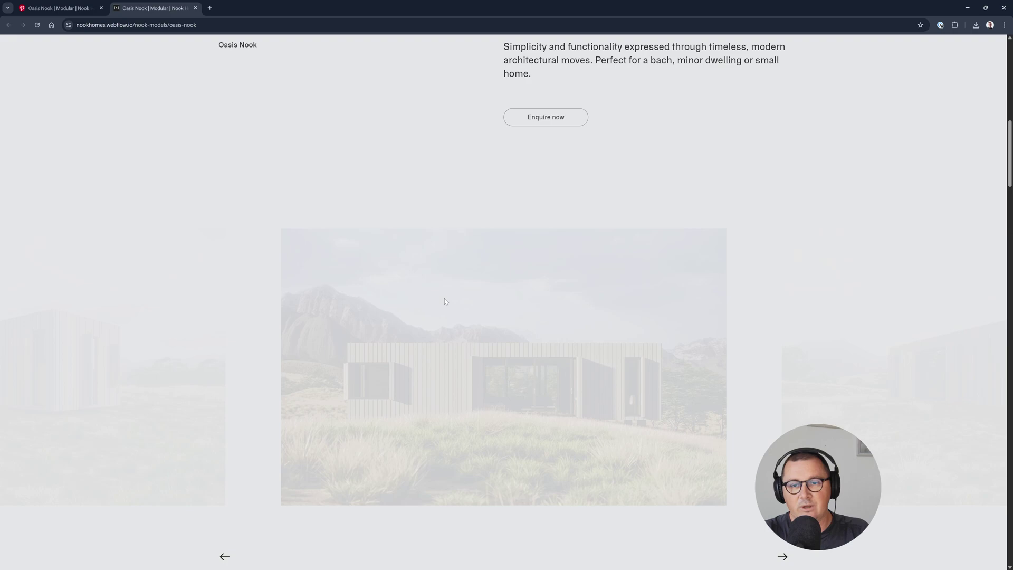
scroll(444, 300, down, 10)
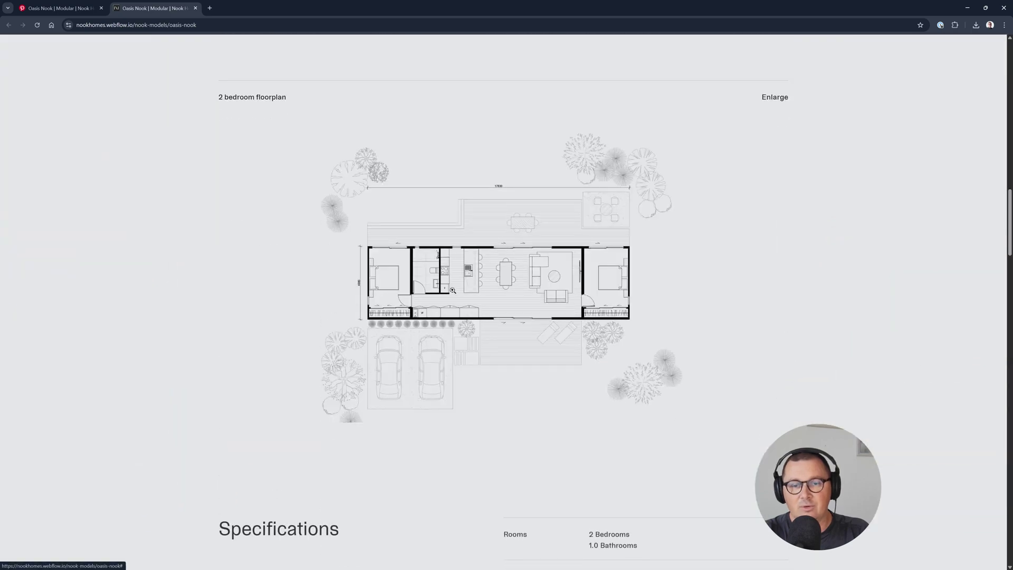
click(452, 290)
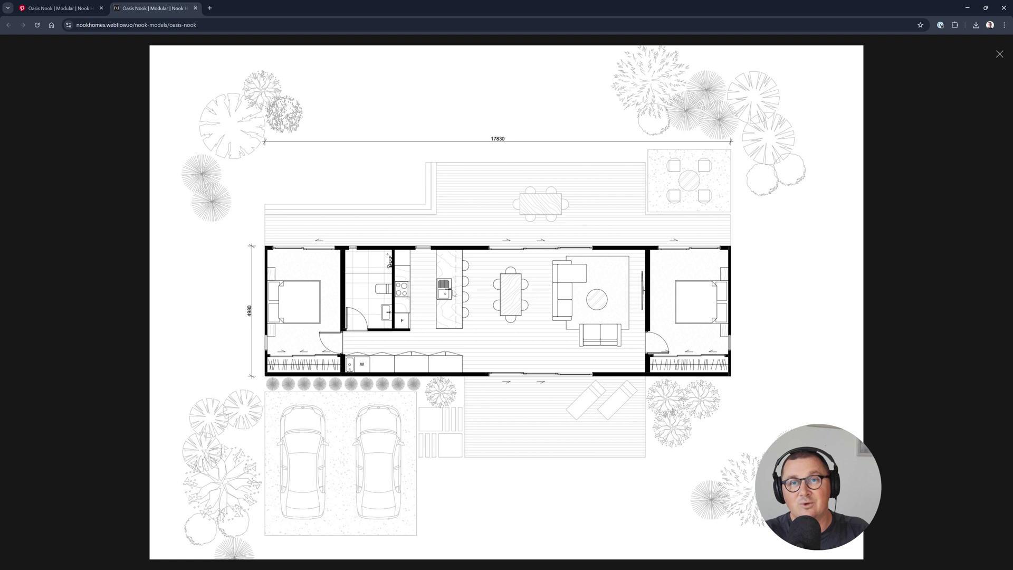
right_click(380, 122)
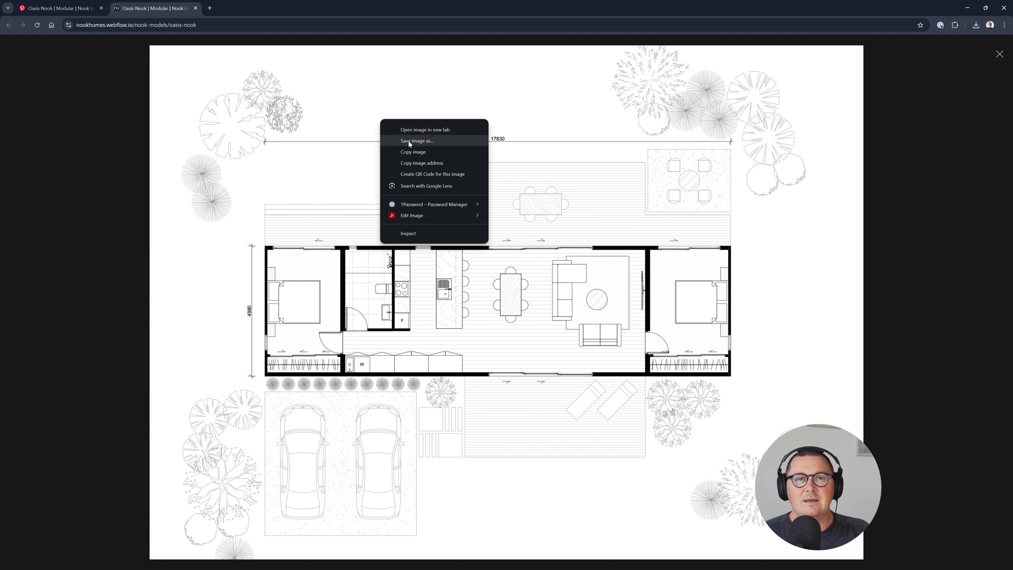
click(359, 104)
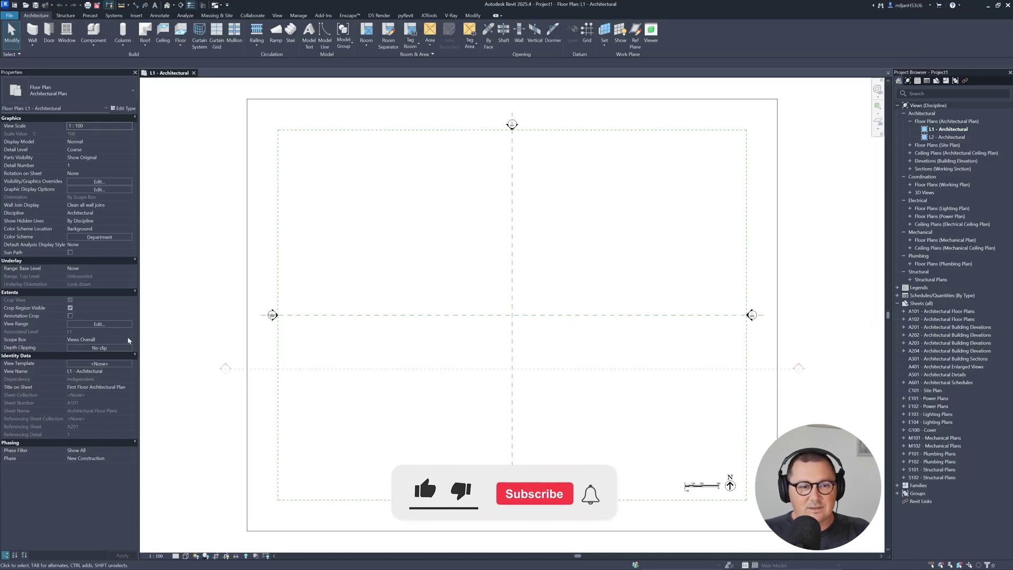
- Set the L1 plan's Scope Box to None and turn off Crop Region Visible and Crop View
click(127, 340)
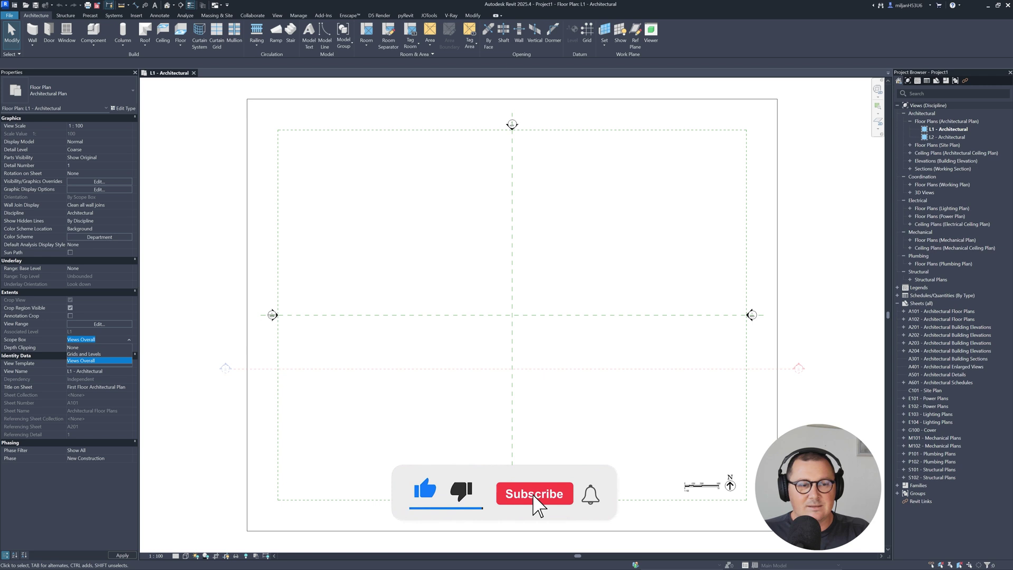
click(74, 347)
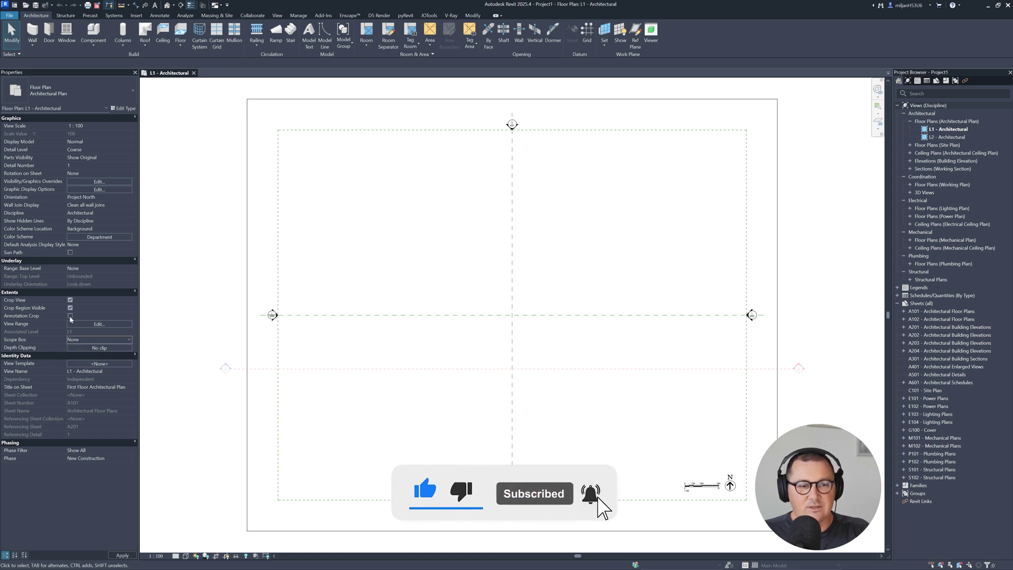
click(71, 308)
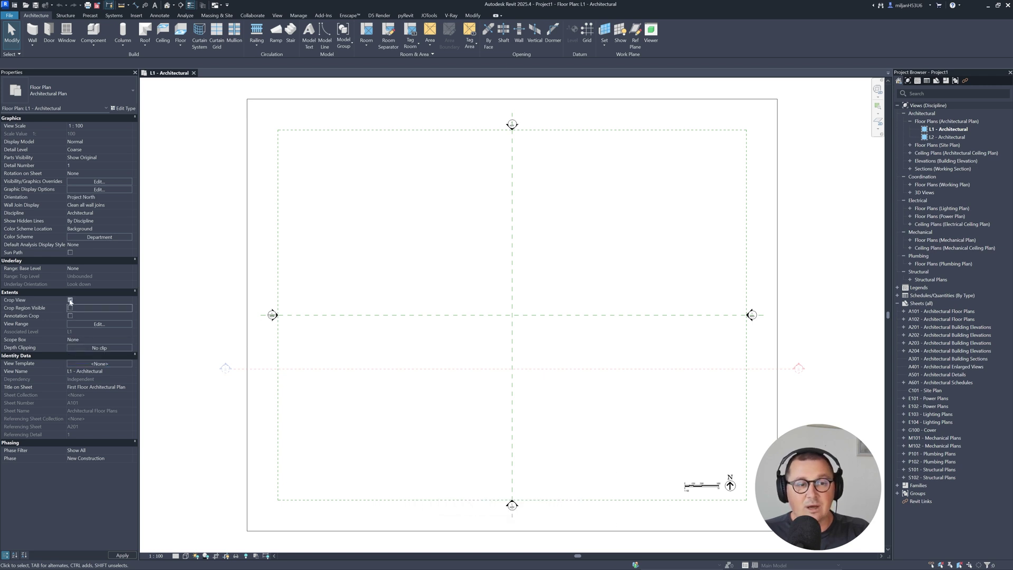
click(70, 301)
scroll(482, 256, down, 2)
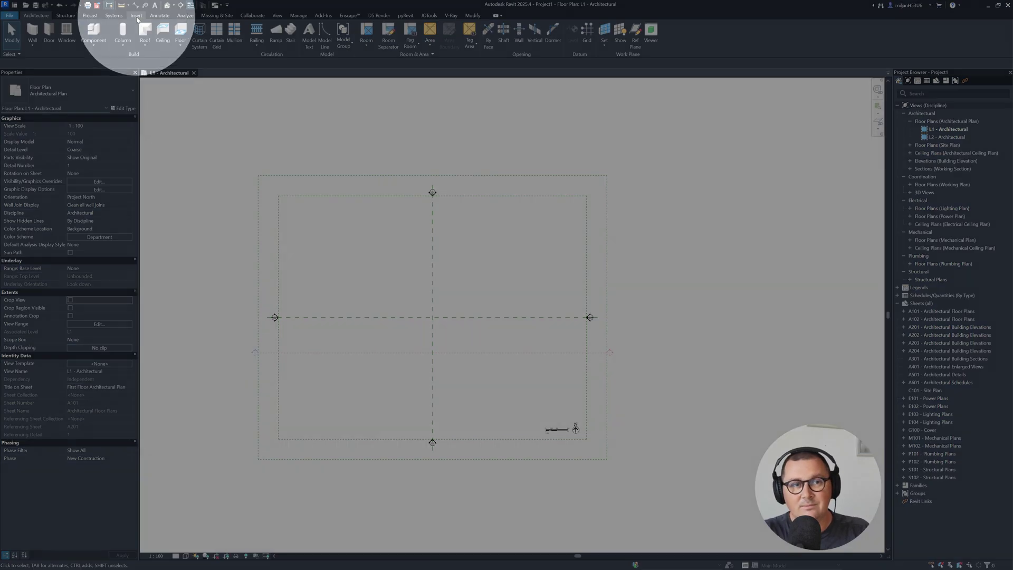
- Use Import Image on the Insert tab to choose AIE_decal 02.jpeg
click(137, 16)
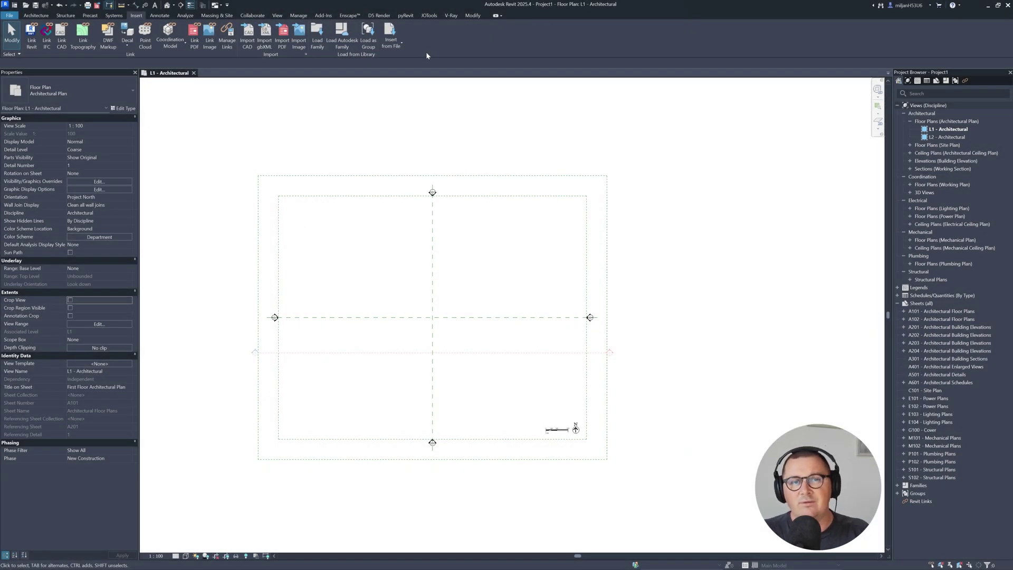
click(299, 47)
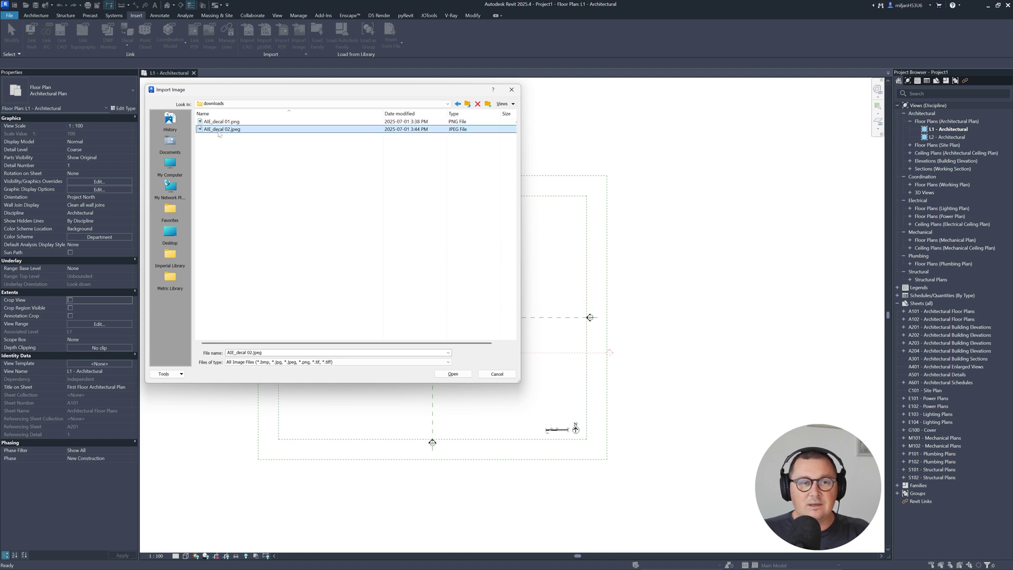
- Place AIE_decal 02.jpeg near the plan centre and frame it with its 17830 dimension
click(453, 374)
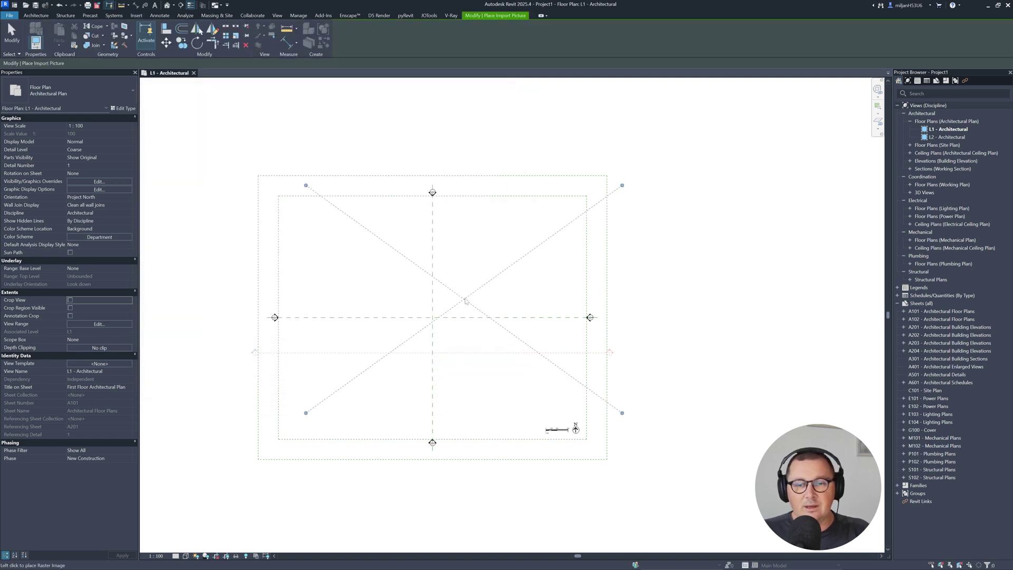
click(465, 300)
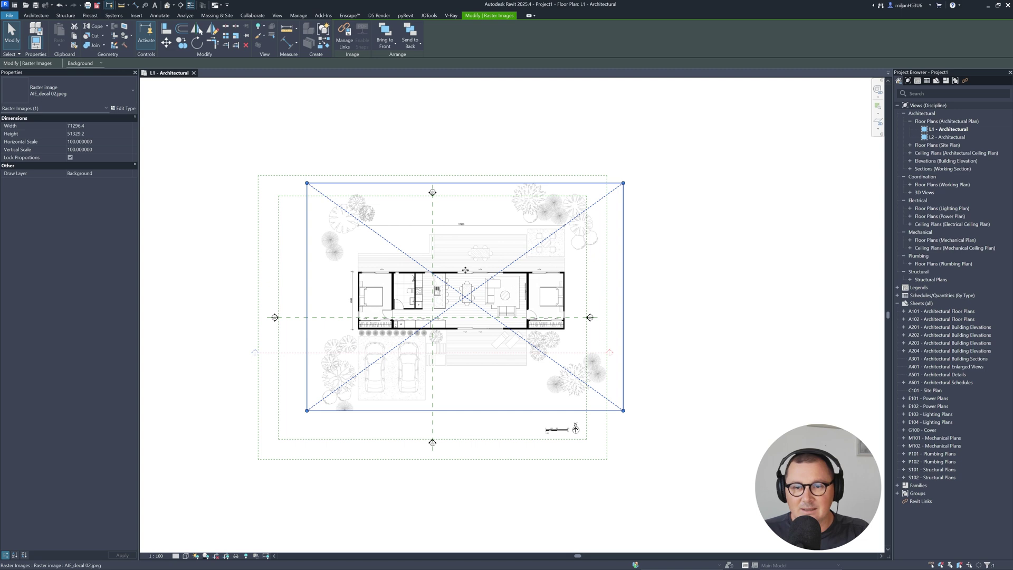
scroll(388, 226, up, 3)
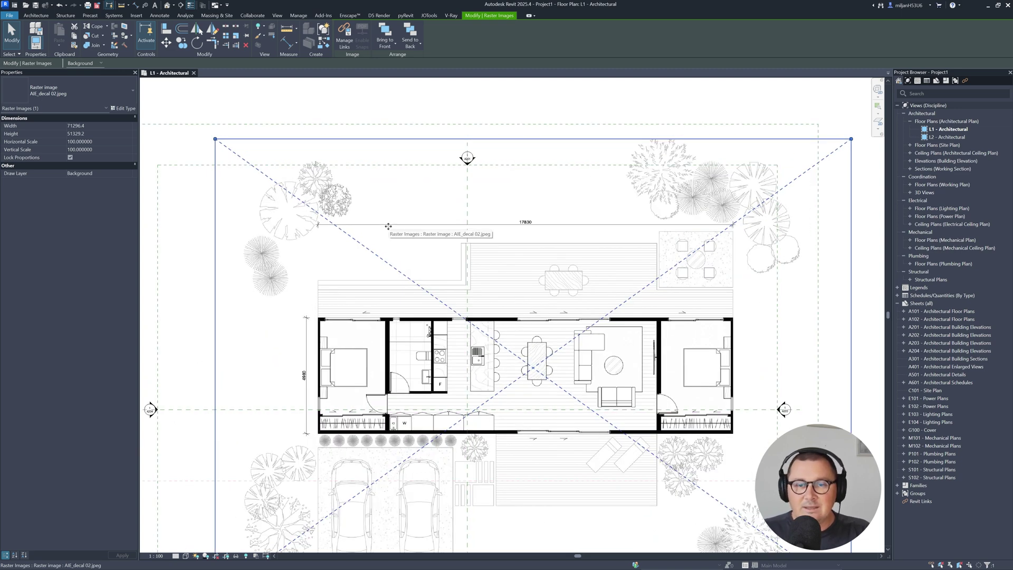
scroll(490, 238, up, 2)
middle_drag(569, 216, 520, 223)
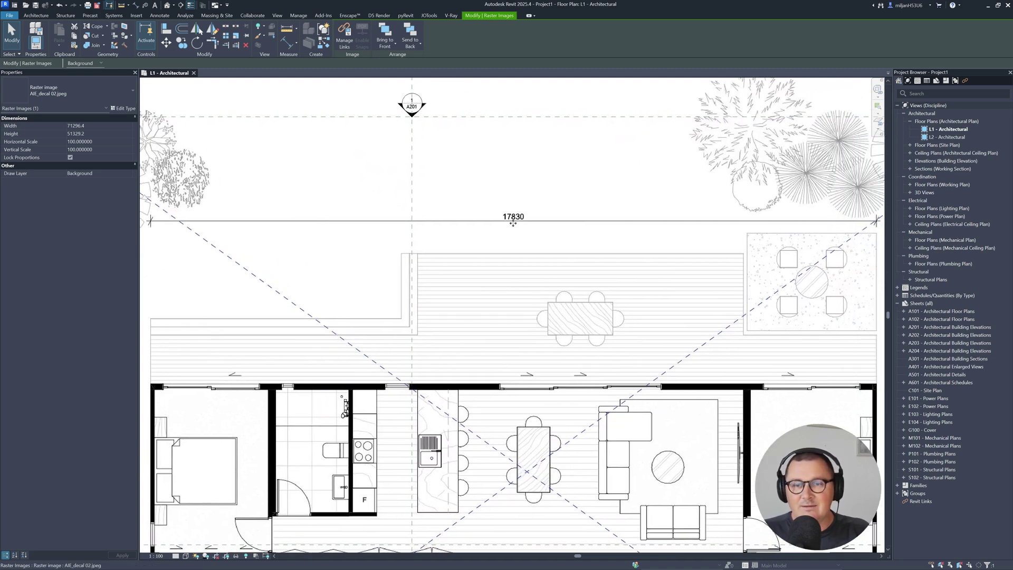
scroll(517, 223, down, 2)
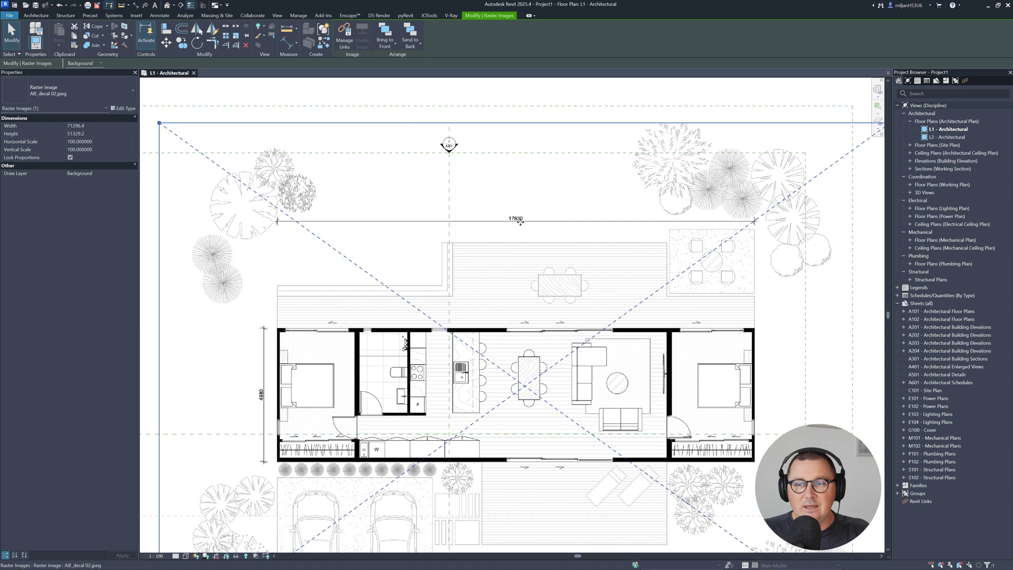
middle_drag(519, 228, 518, 215)
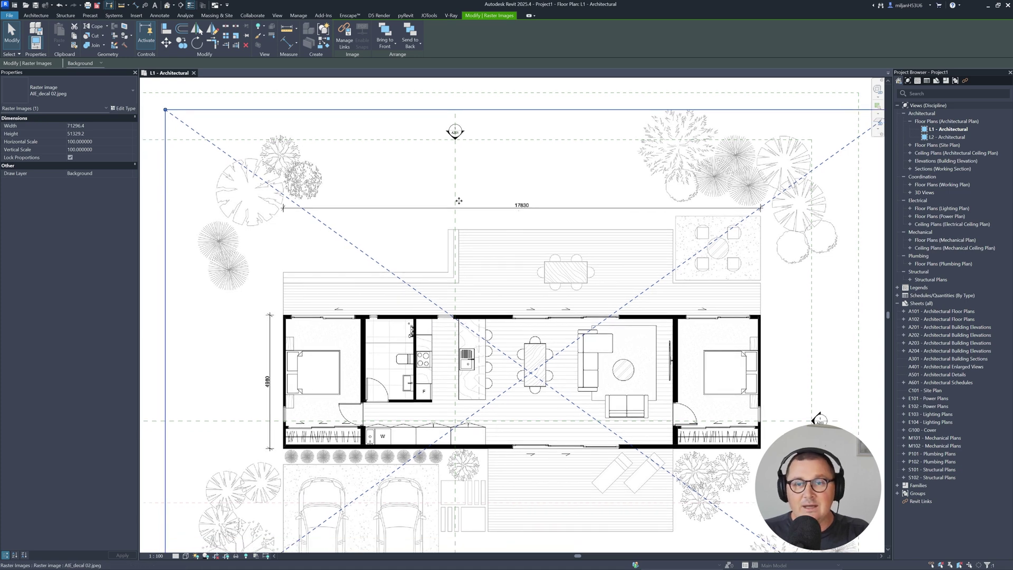
mouse_move(402, 213)
middle_down()
mouse_move(483, 220)
mouse_move(398, 206)
middle_up()
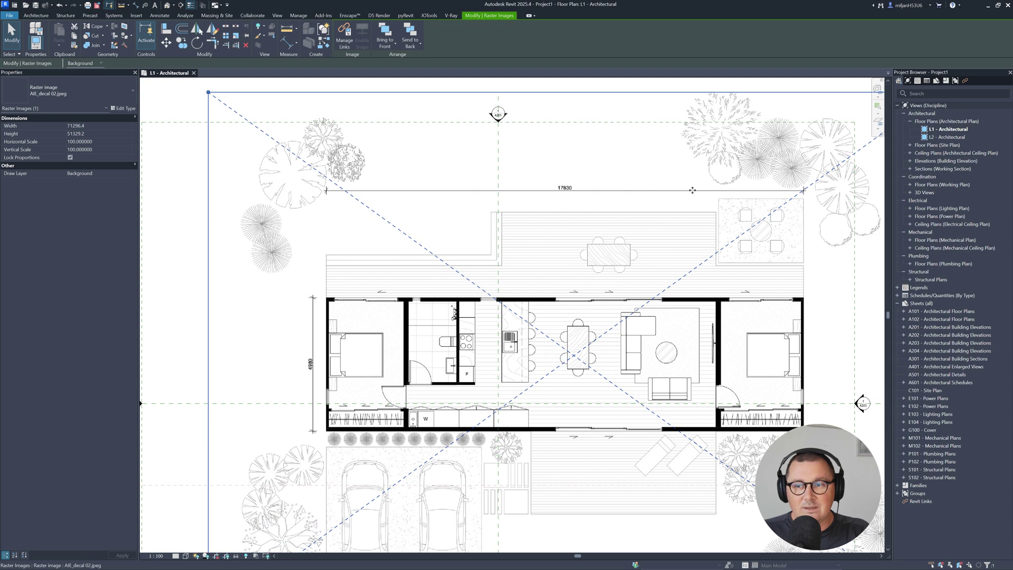
middle_drag(479, 145, 474, 162)
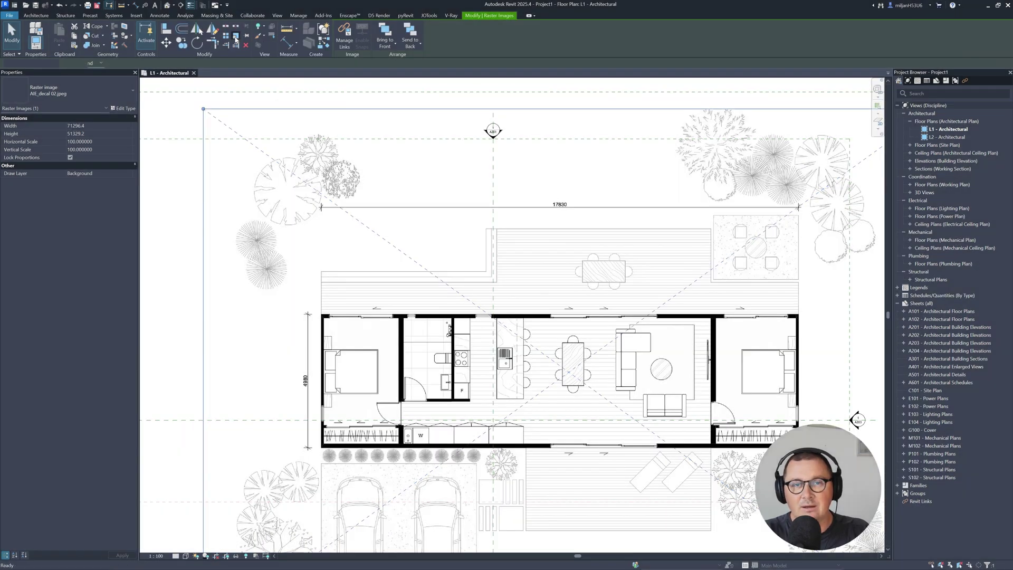
- Scale the image graphically between the dimension's two ends to a length of 17830
click(236, 41)
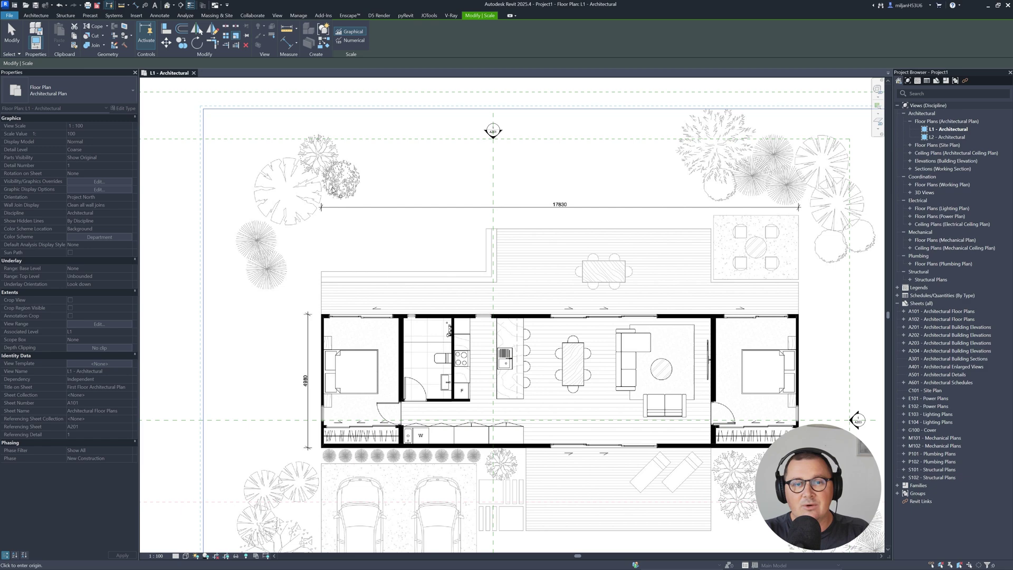
scroll(320, 211, up, 6)
click(312, 230)
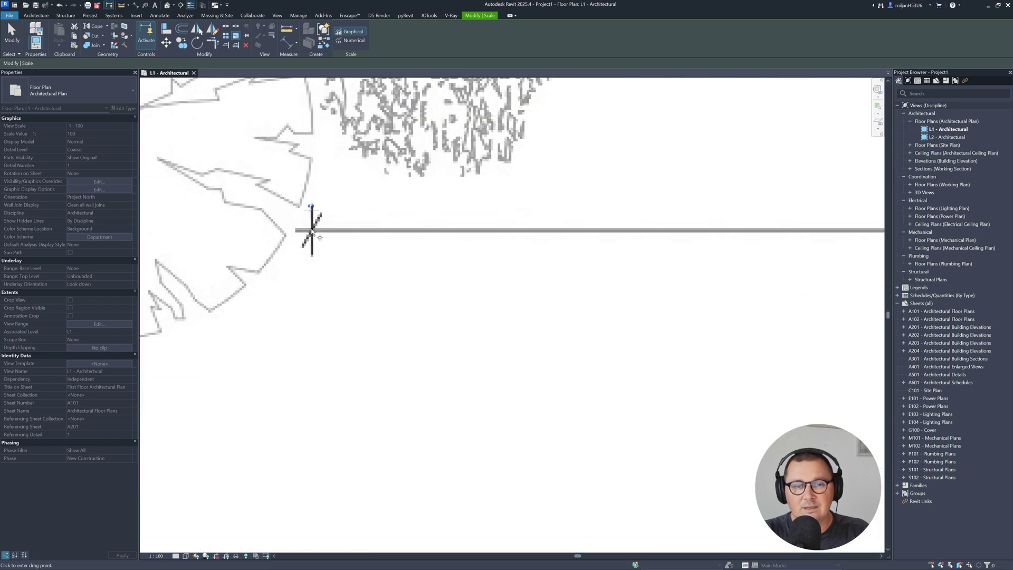
scroll(311, 231, down, 6)
scroll(784, 233, down, 2)
scroll(683, 234, up, 8)
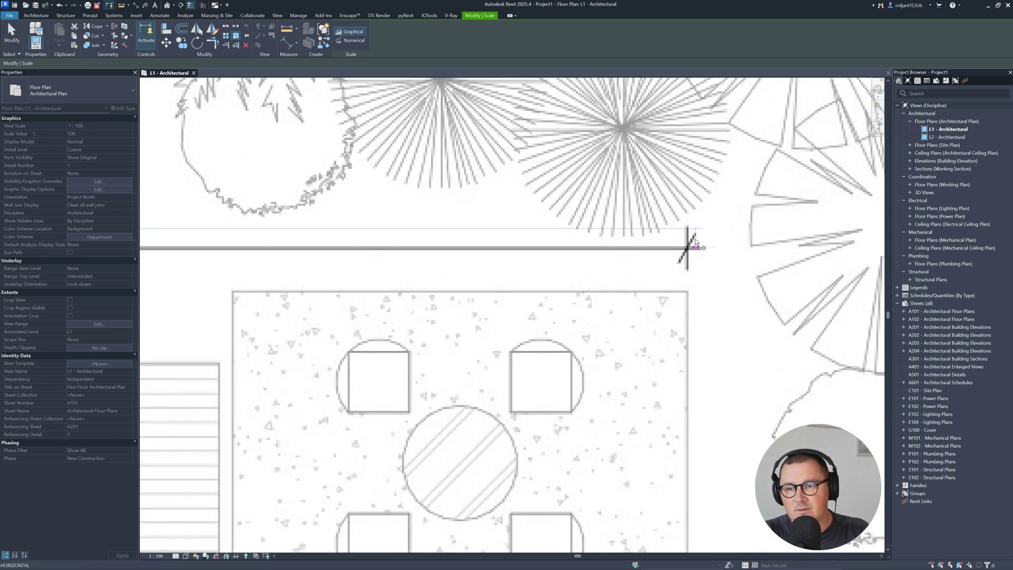
click(689, 242)
scroll(760, 233, down, 8)
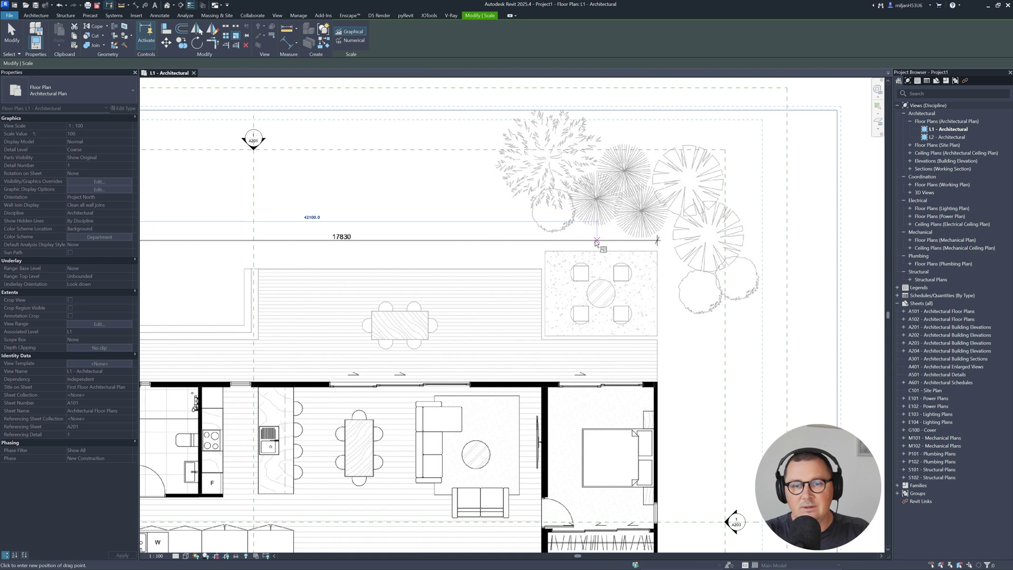
middle_drag(391, 253, 572, 244)
text(17)
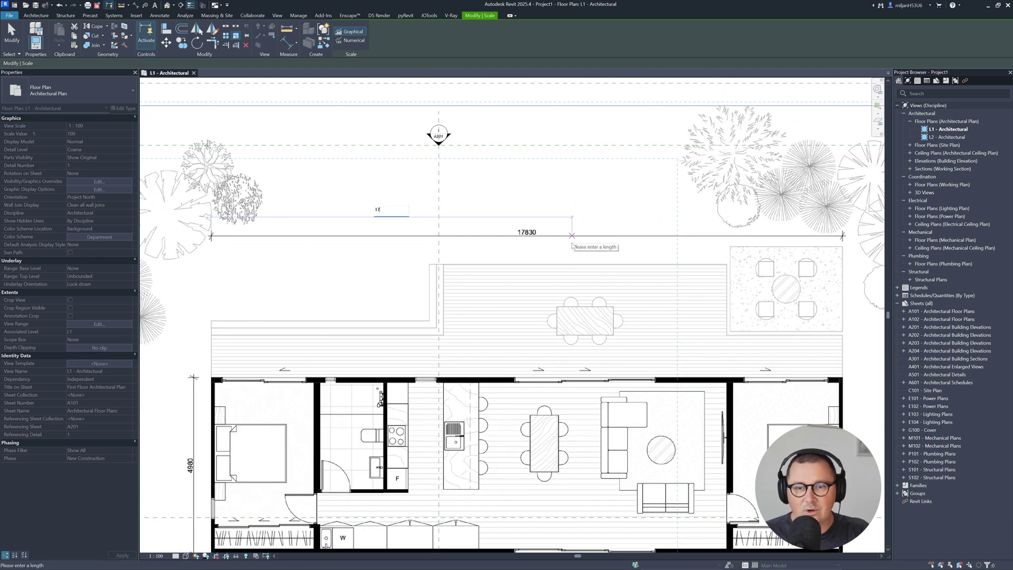
text(830)
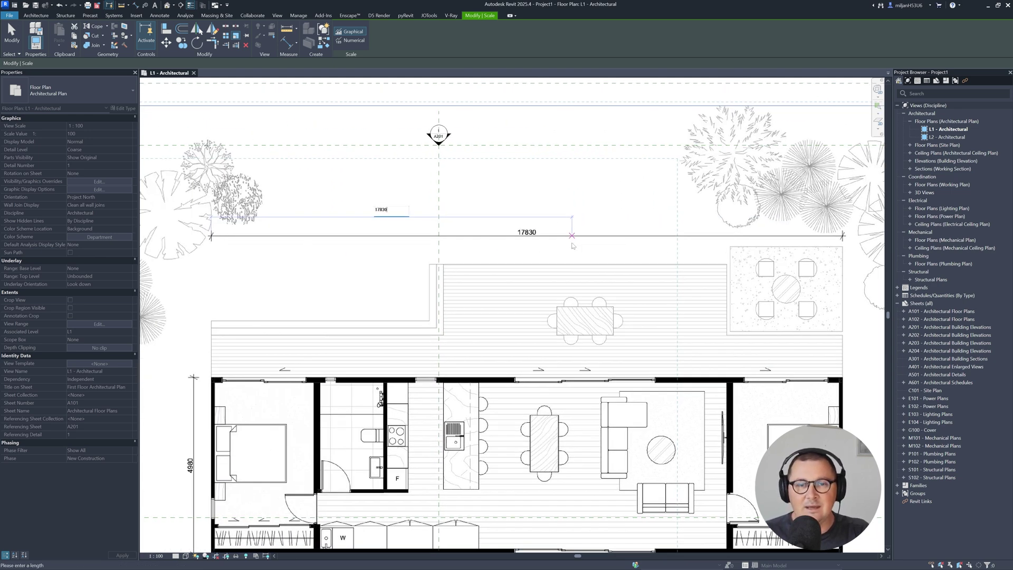
key(Return)
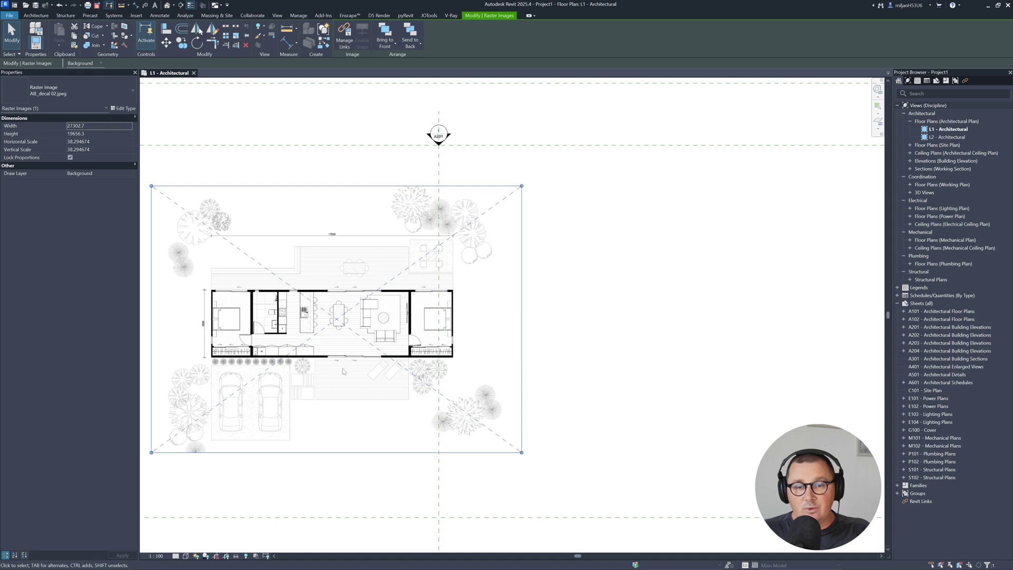
- Move the image's lower-left corner onto the centre reference-plane intersection with MV
scroll(340, 366, down, 2)
middle_drag(216, 443, 333, 387)
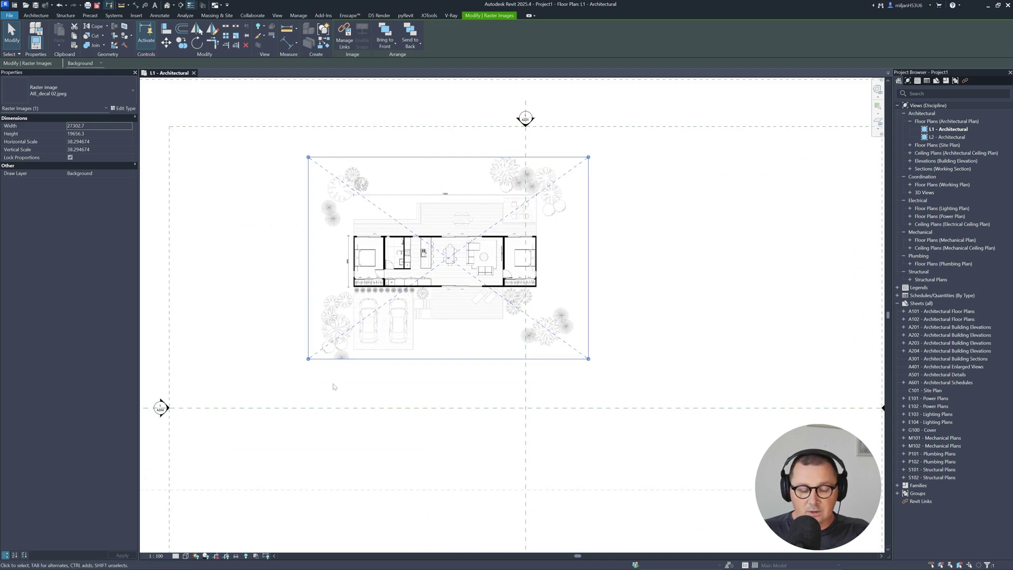
key(m)
key(v)
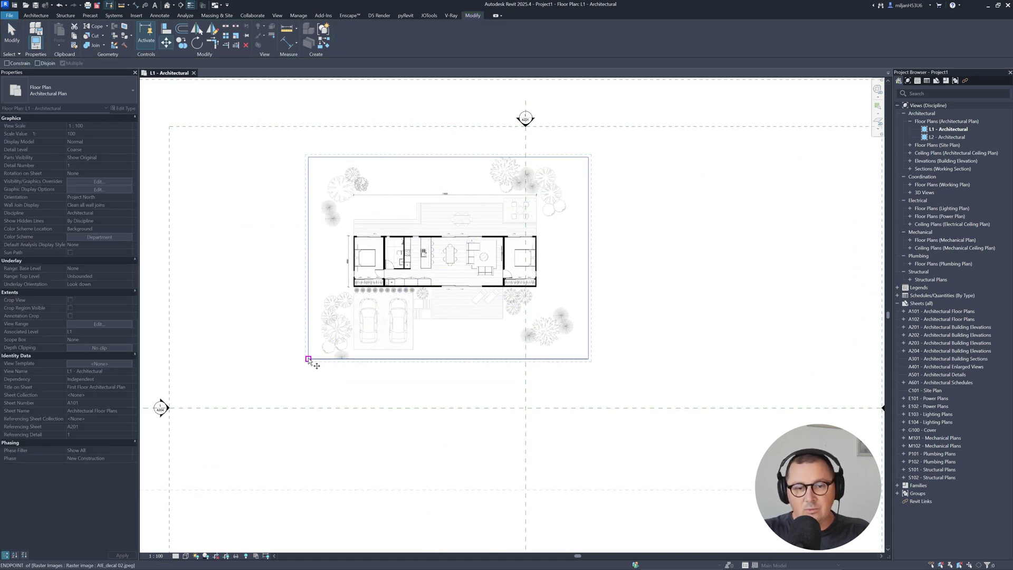
click(309, 359)
scroll(517, 385, up, 3)
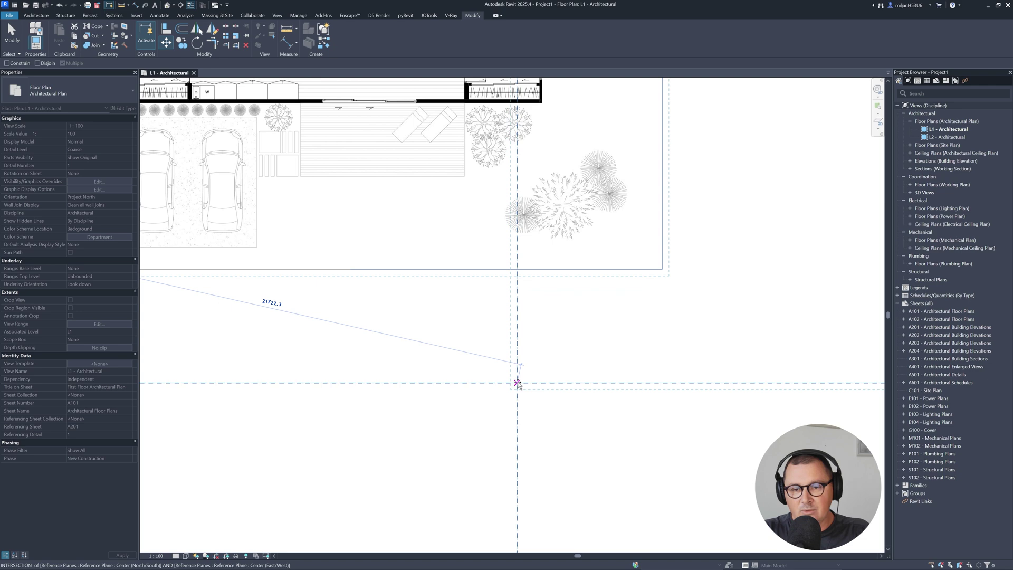
click(517, 382)
scroll(517, 382, down, 2)
middle_drag(520, 414, 450, 427)
- Pin the floor-plan image in place with PN and deselect it
key(p)
key(n)
key(Escape)
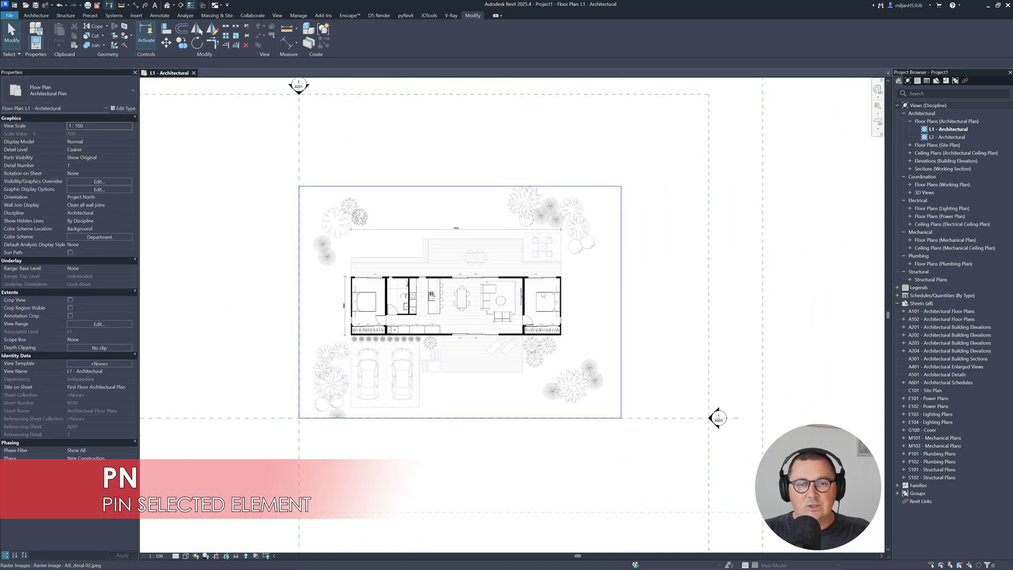
- In the default 3D view, check the Raster Images category in Visibility/Graphics
click(167, 5)
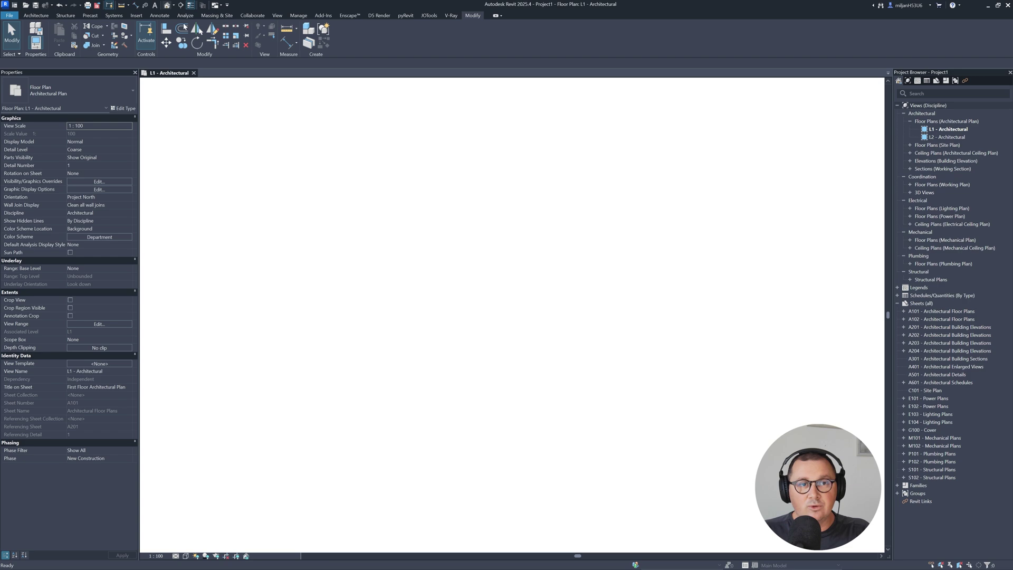
mouse_move(393, 349)
shift+middle_down()
mouse_move(550, 356)
mouse_move(385, 362)
shift+middle_up()
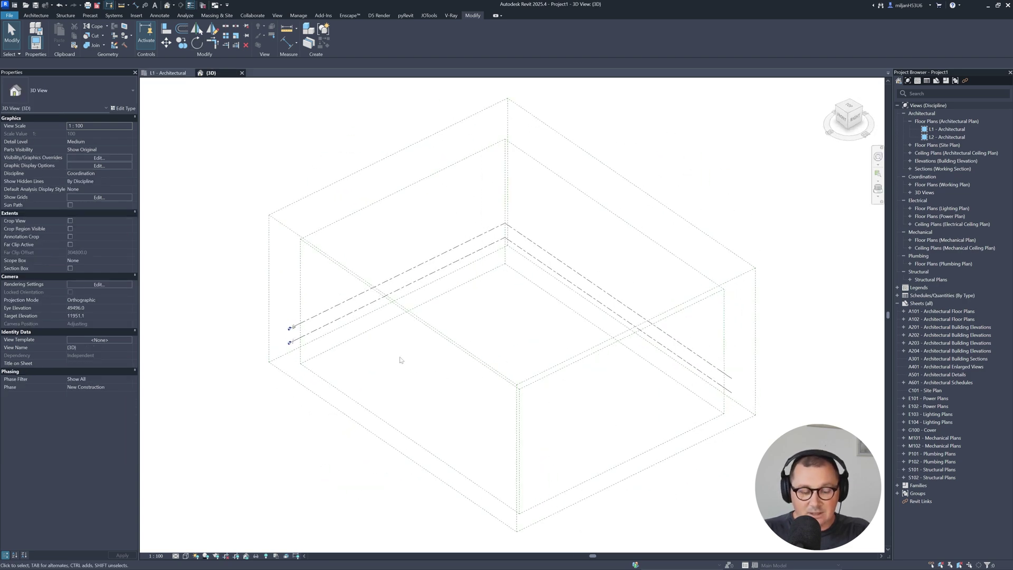
key(v)
key(g)
scroll(224, 250, down, 3)
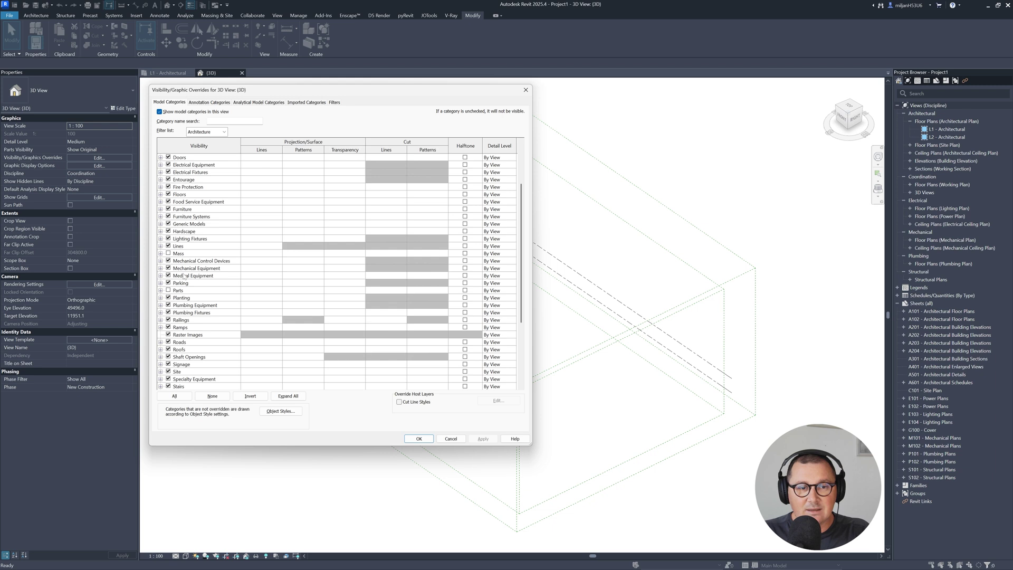
click(181, 335)
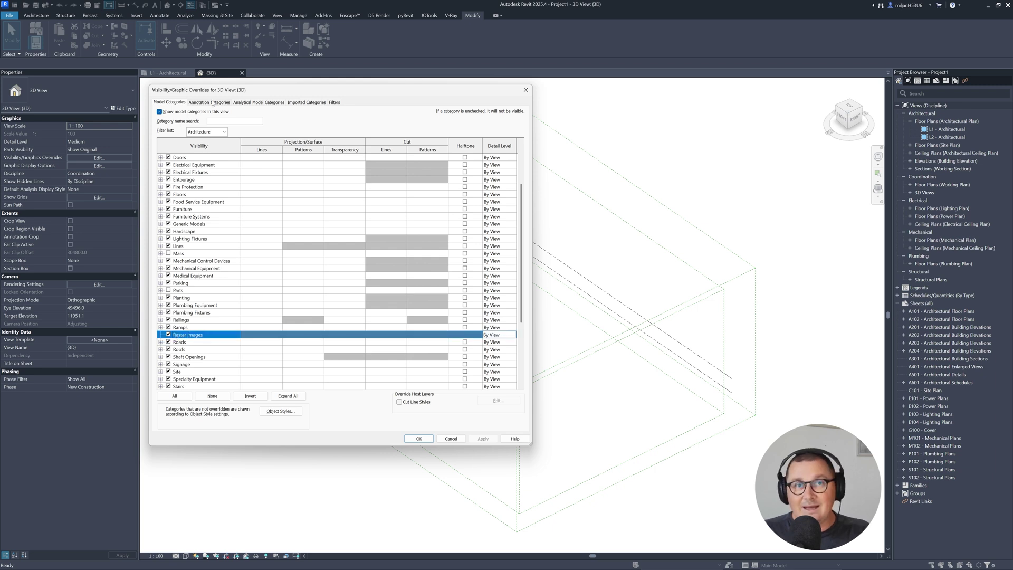
- Close Visibility/Graphics and return to the L1 - Architectural plan
key(Return)
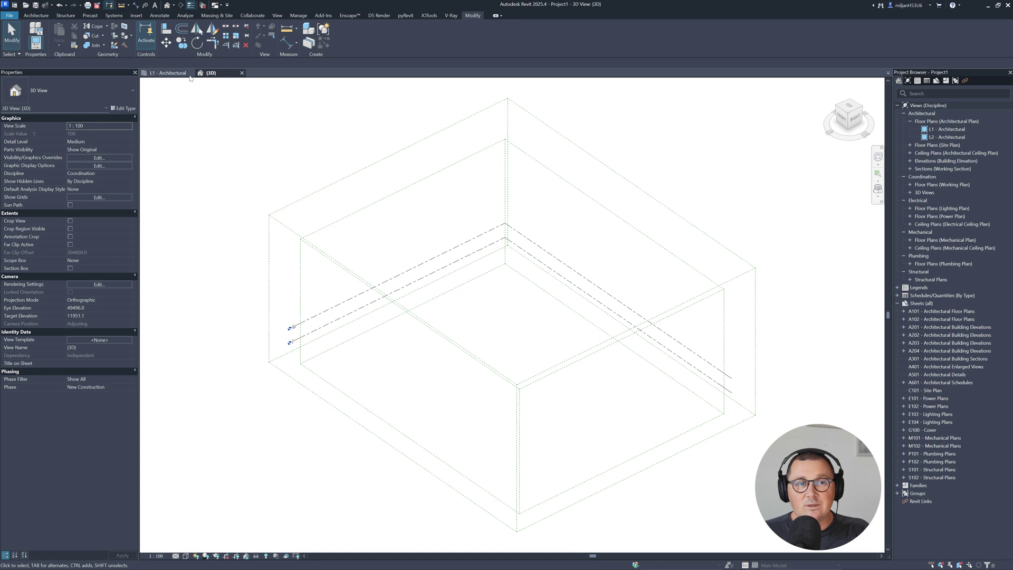
drag(190, 79, 221, 77)
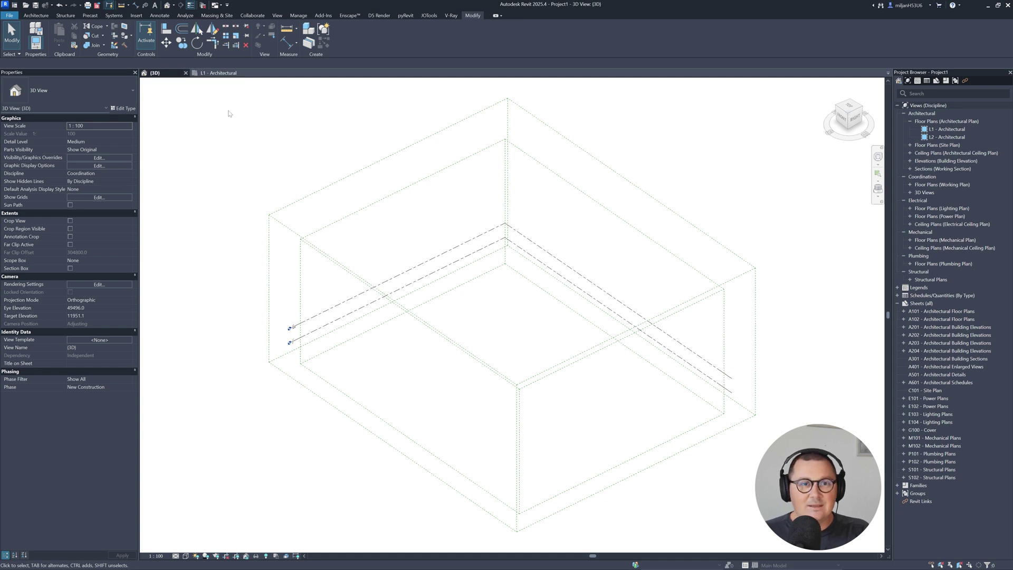
click(219, 73)
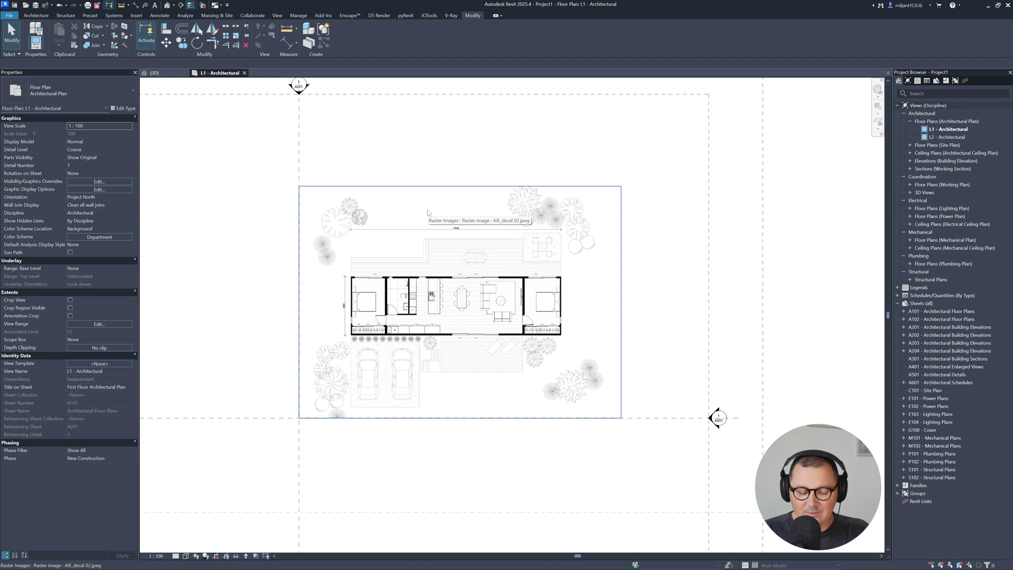
- Draw model lines along the image's top and right edges, then exit line drawing
key(l)
key(i)
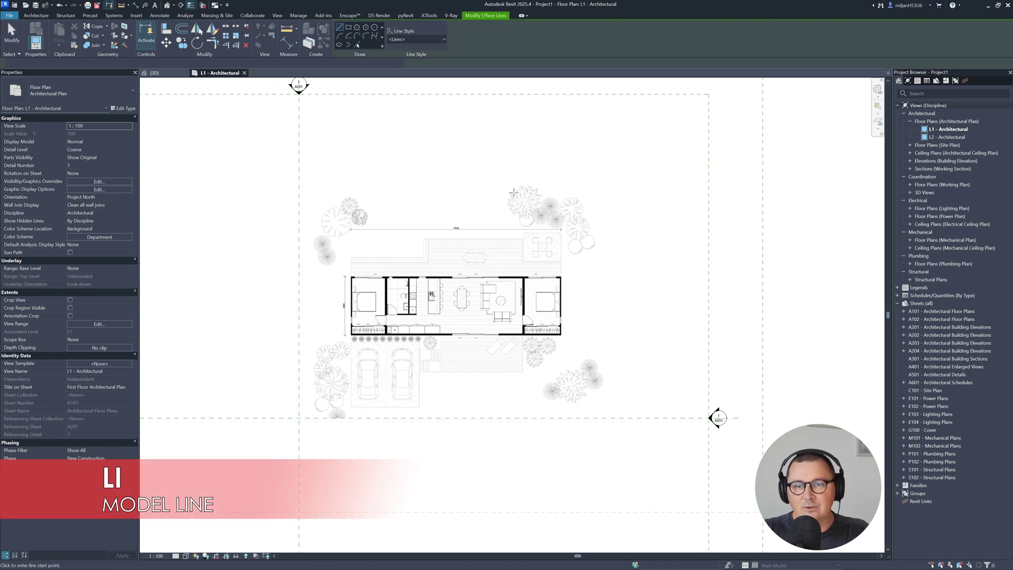
click(514, 186)
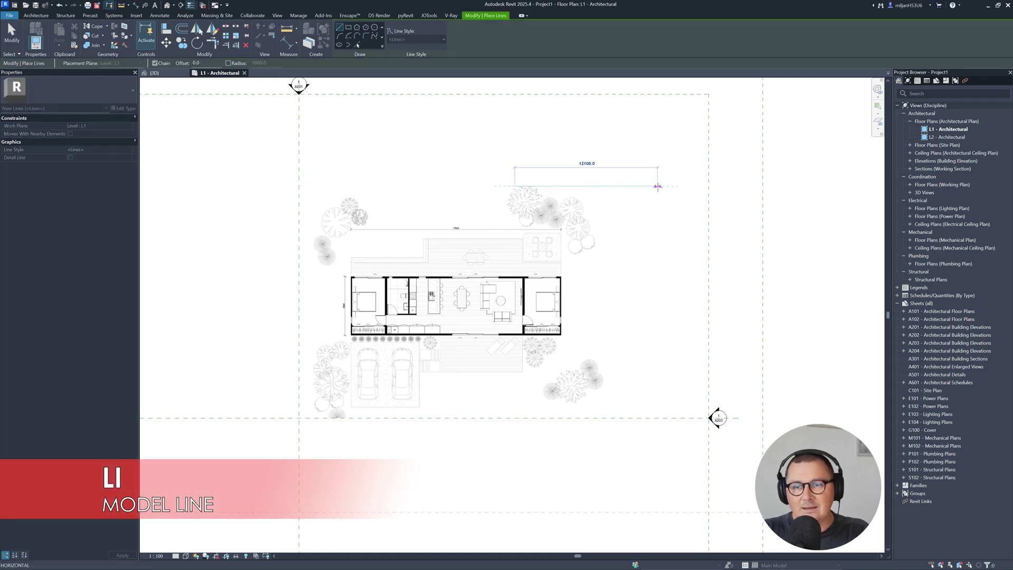
click(659, 186)
right_click(659, 244)
click(667, 250)
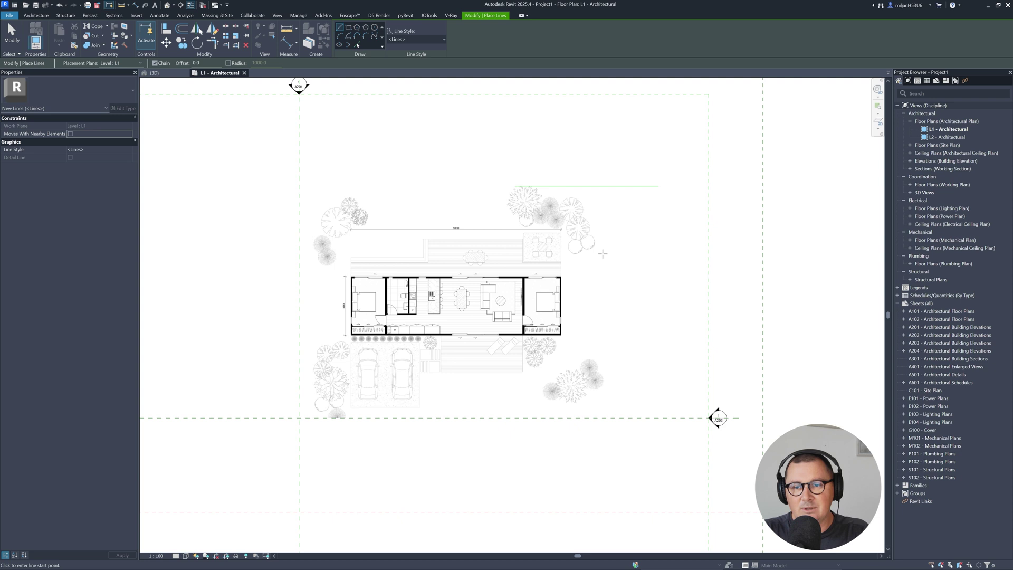
click(621, 259)
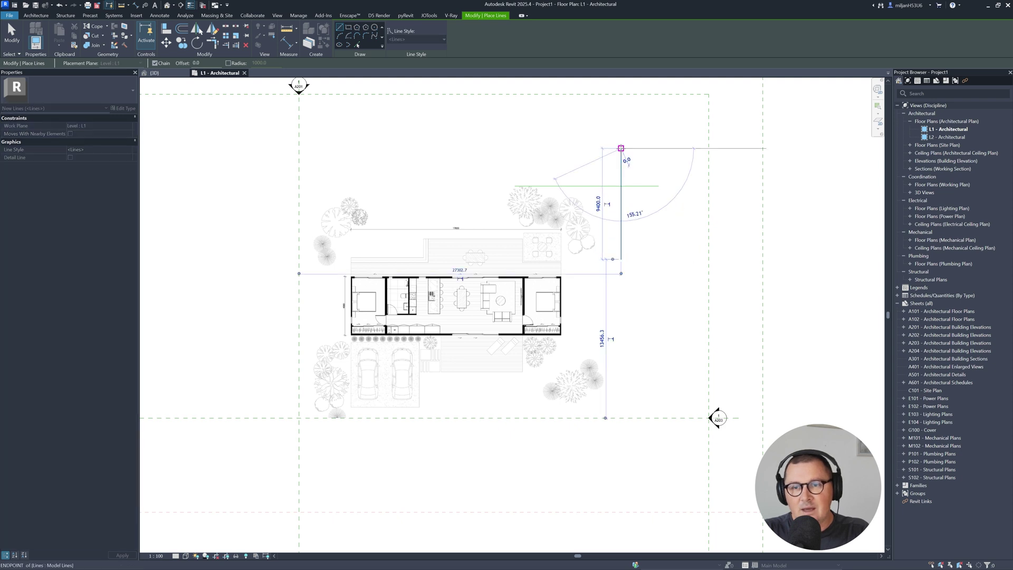
key(Escape)
key(Escape)
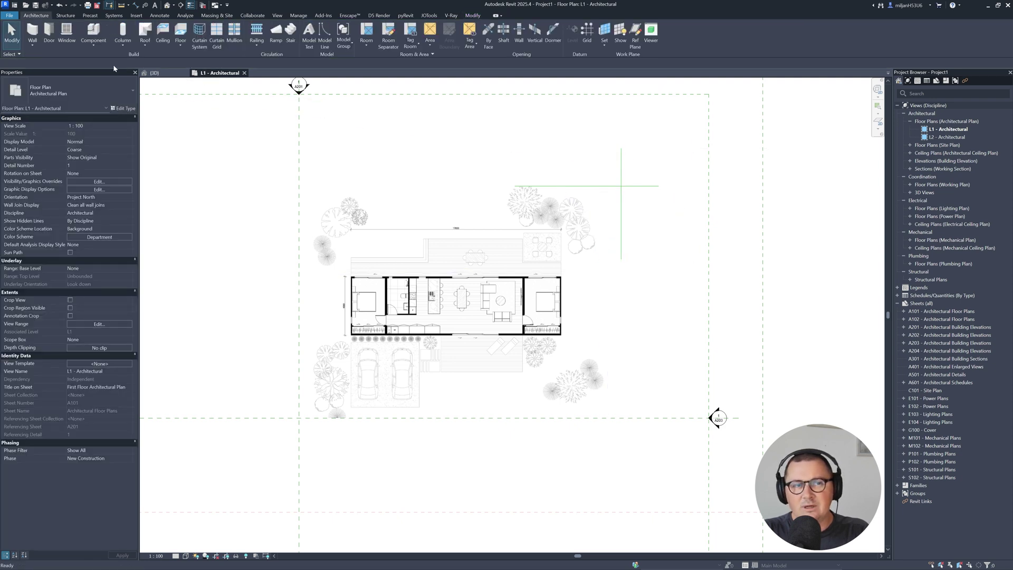
- Sketch a rectangular floor boundary snapped to the floor-plan image's opposite corners
click(181, 32)
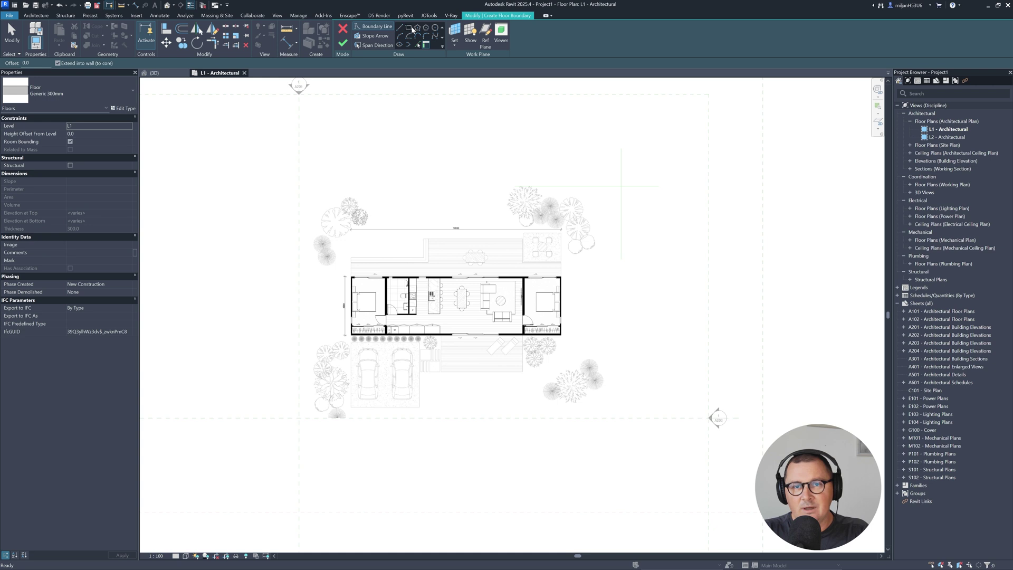
click(409, 27)
click(621, 186)
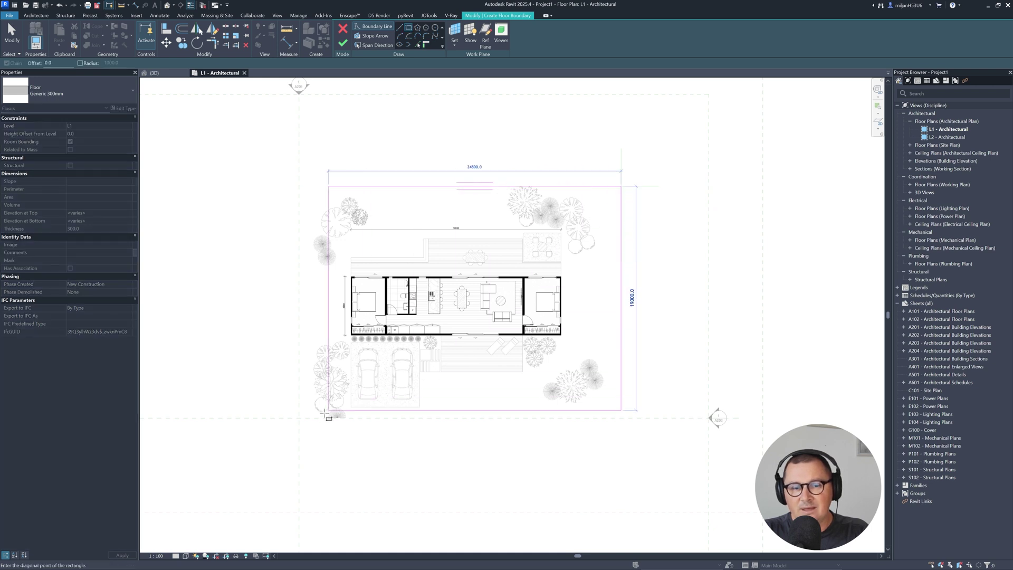
click(300, 418)
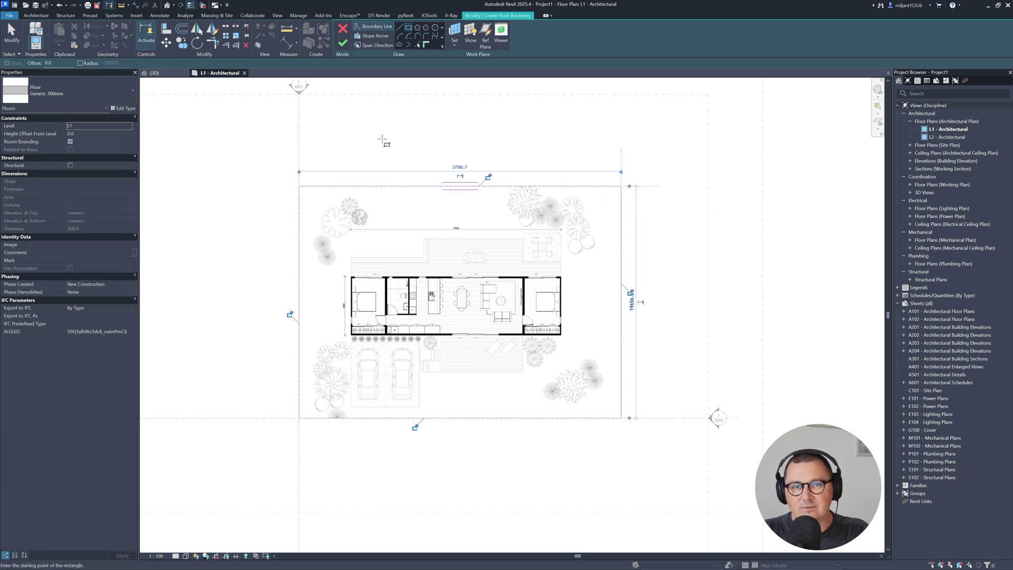
- Finish the floor and inspect it in the 3D view
click(343, 42)
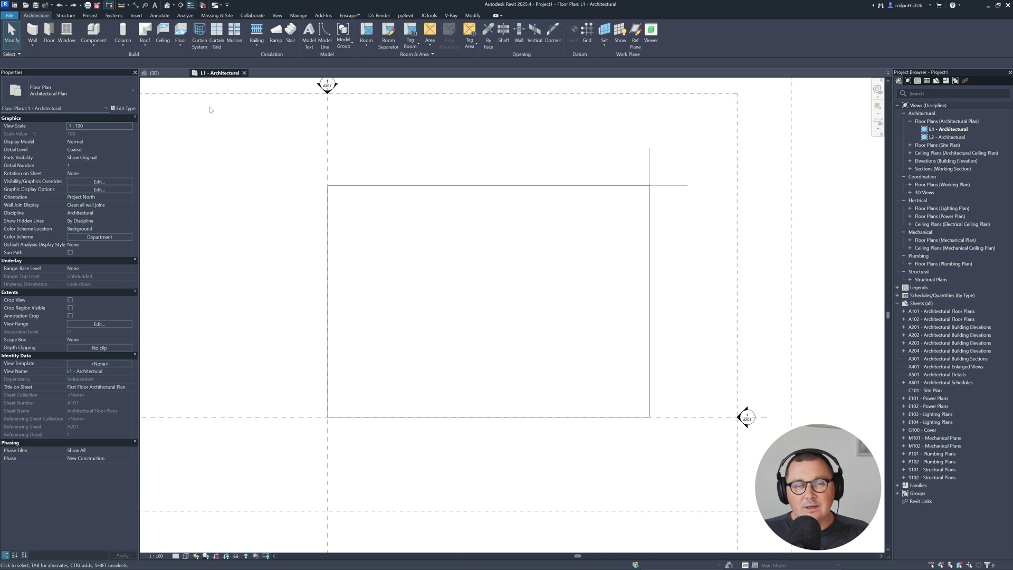
click(166, 76)
shift+middle_drag(491, 430, 478, 368)
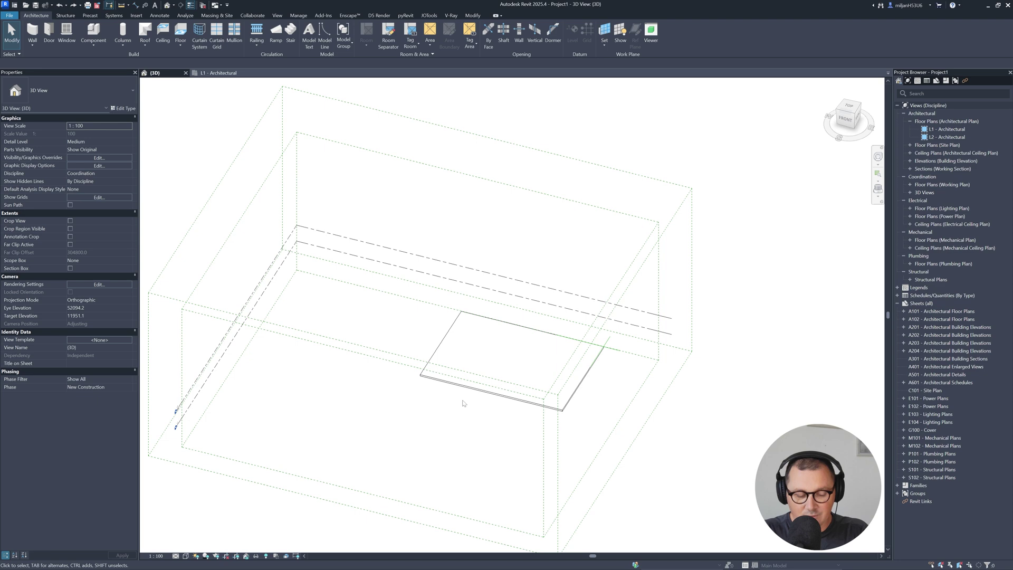
- Turn off Scope Boxes in the 3D view's Visibility/Graphics and orbit around the slab
key(v)
key(g)
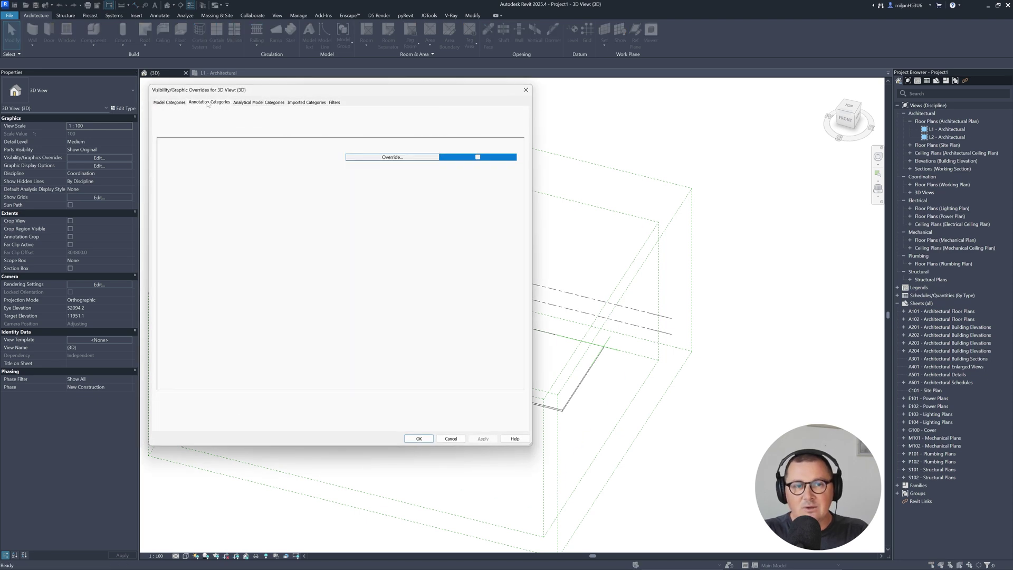
click(178, 299)
key(l)
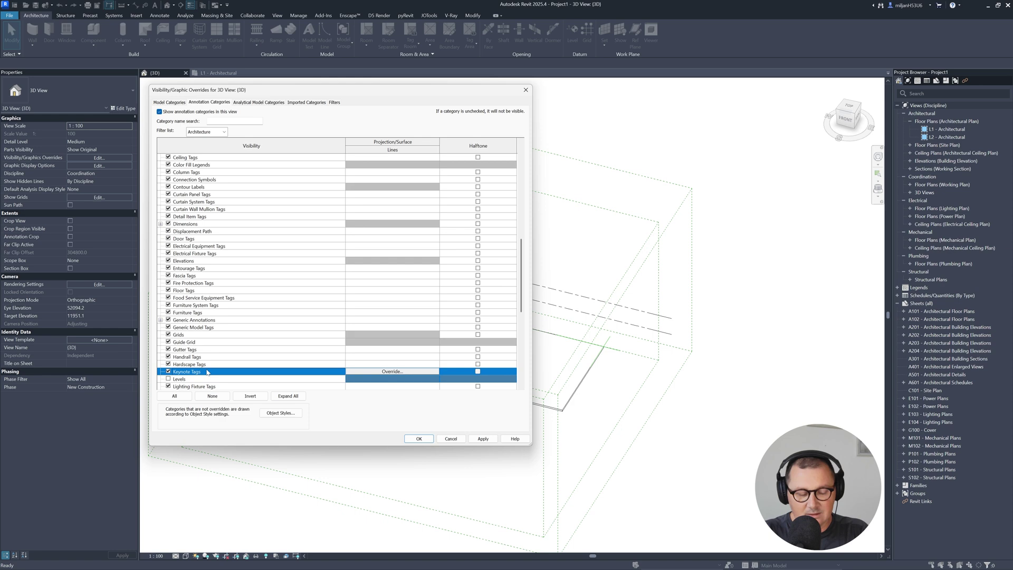
key(s)
click(168, 386)
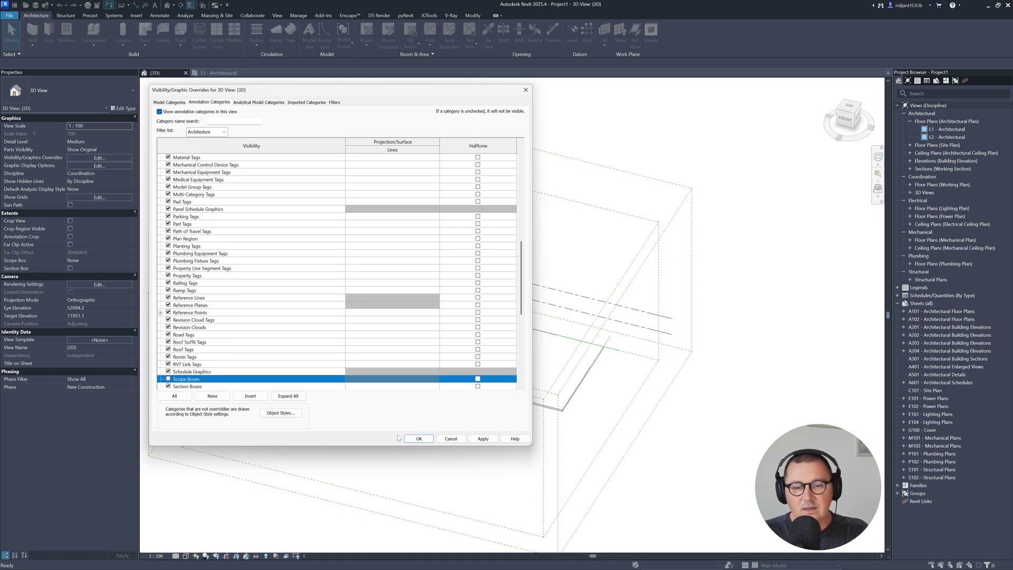
click(419, 438)
shift+middle_drag(474, 364, 380, 348)
scroll(498, 355, up, 2)
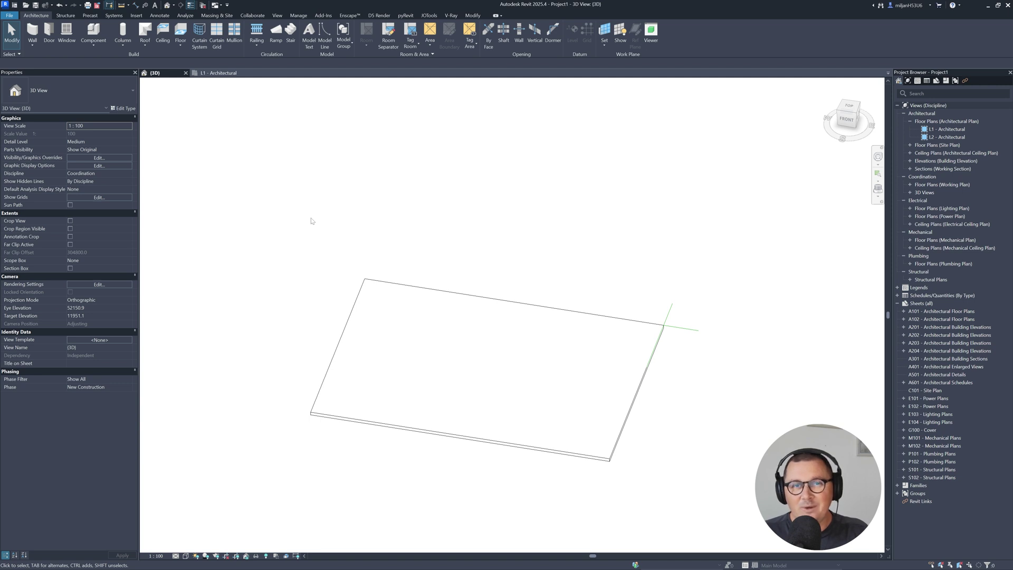
- In the L1 - Architectural plan, create a new decal type named AIE 01
click(217, 72)
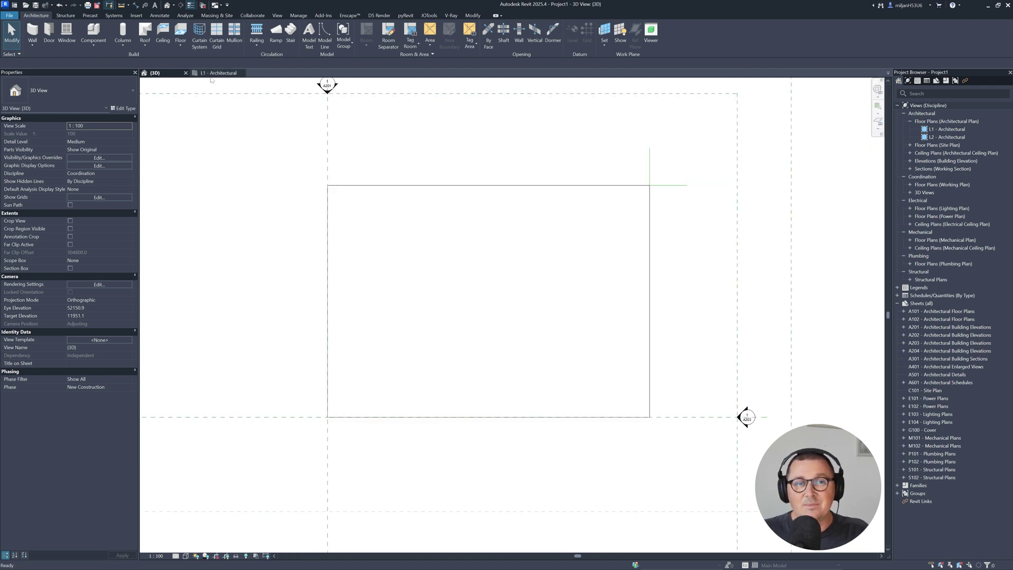
click(136, 16)
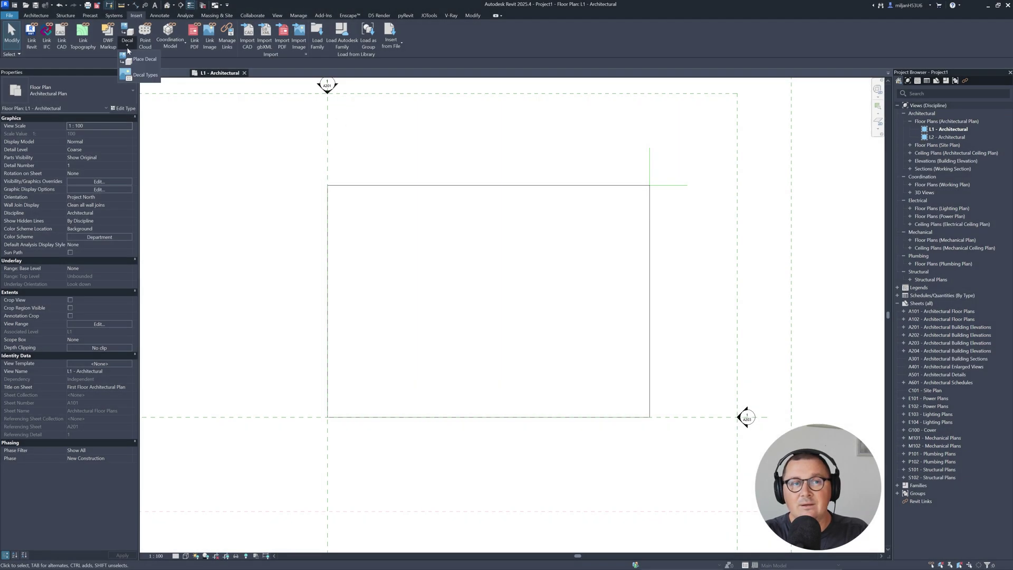
click(127, 47)
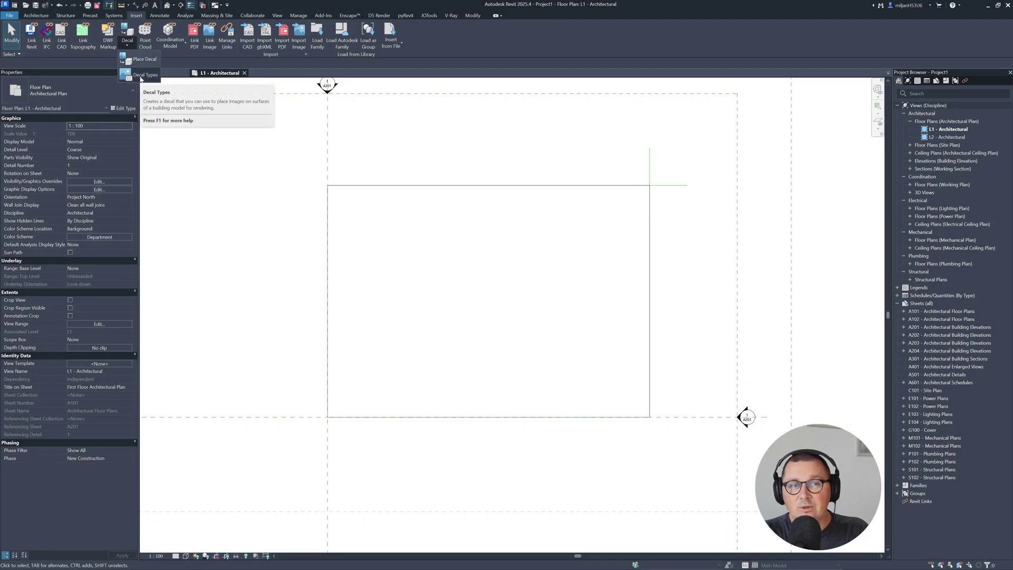
click(138, 75)
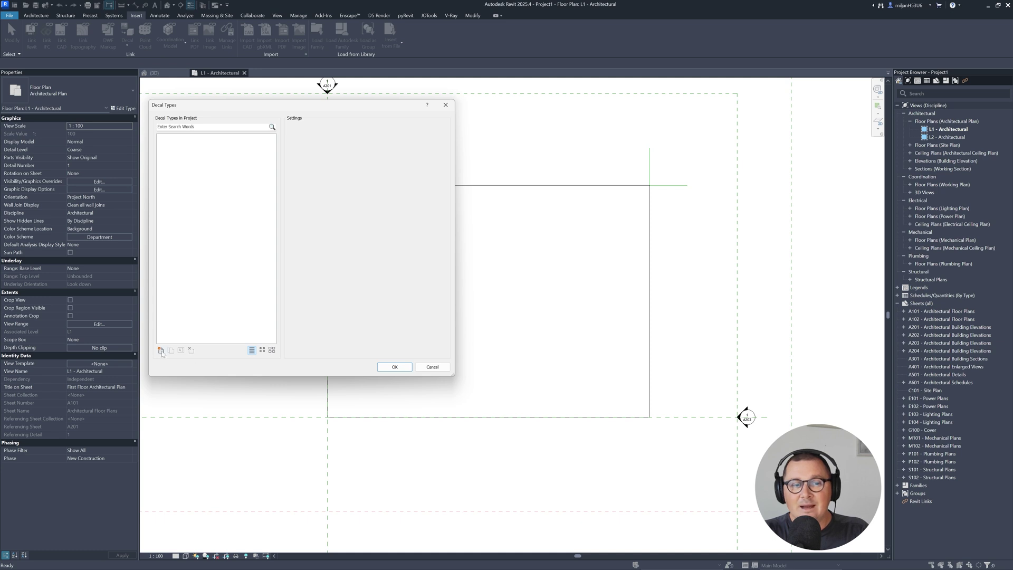
click(161, 351)
text(AIE 01)
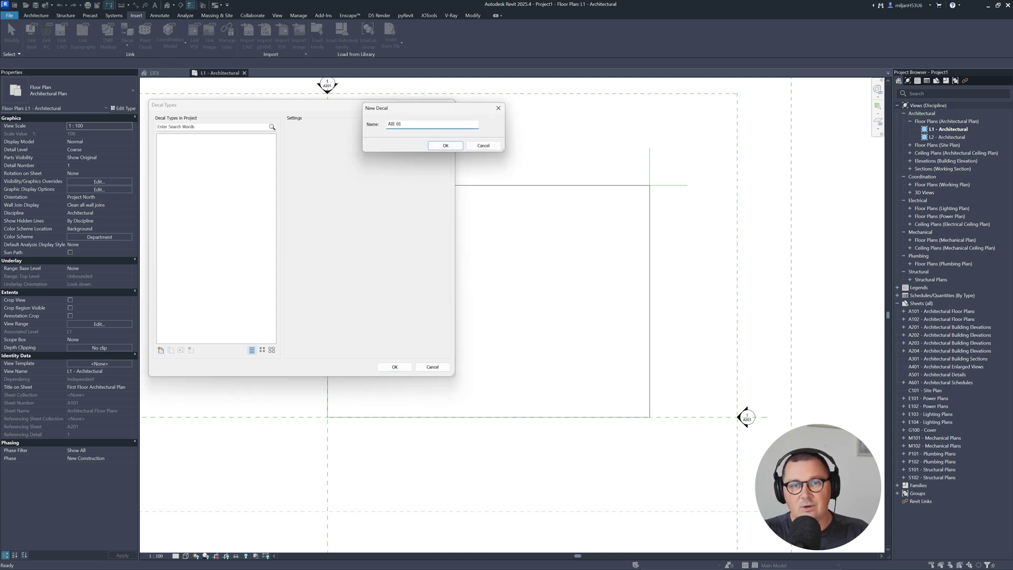
key(Return)
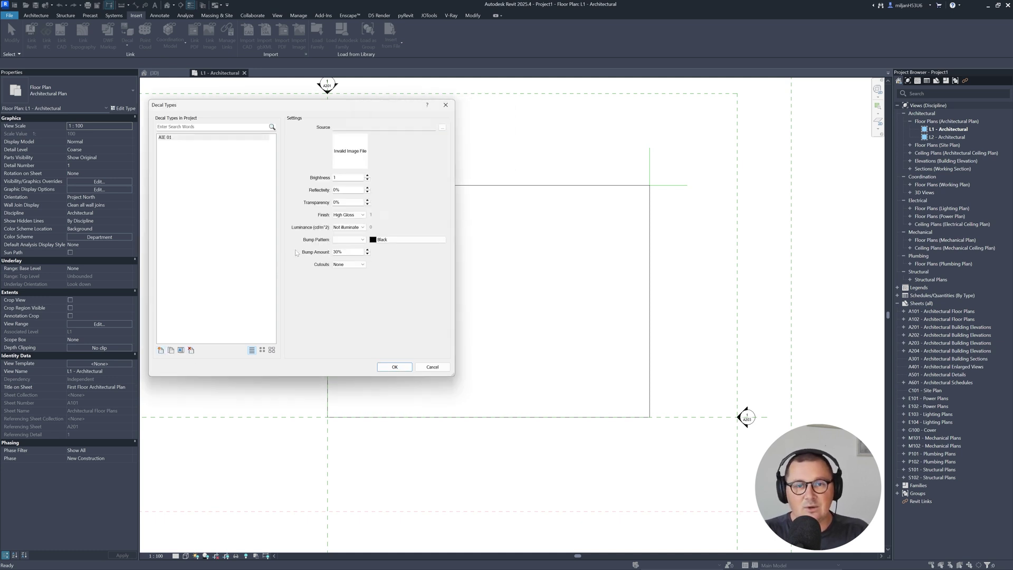
- Set the AIE 01 decal source to AIE_decal 02.jpeg and confirm
click(443, 128)
click(214, 130)
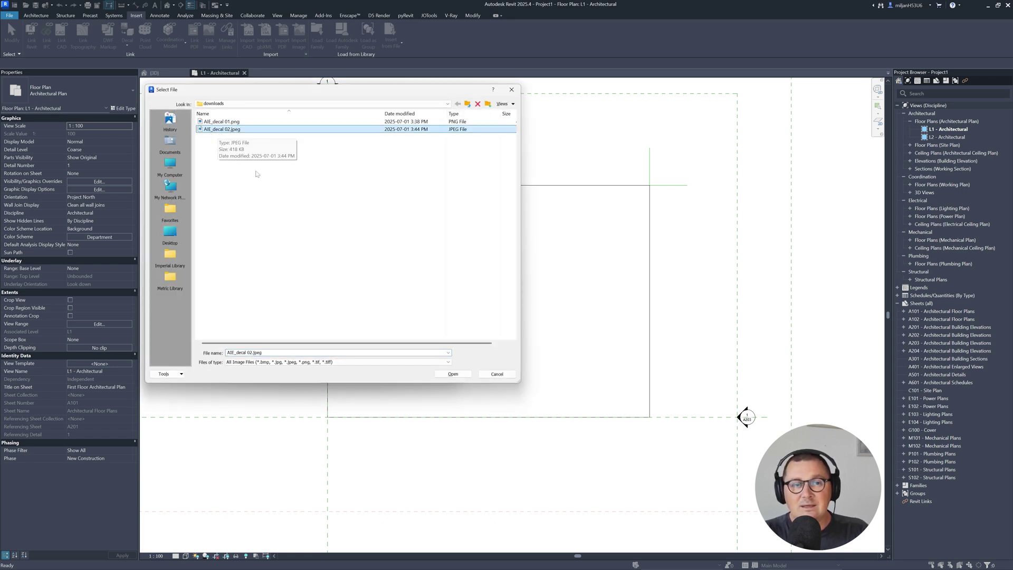
click(453, 374)
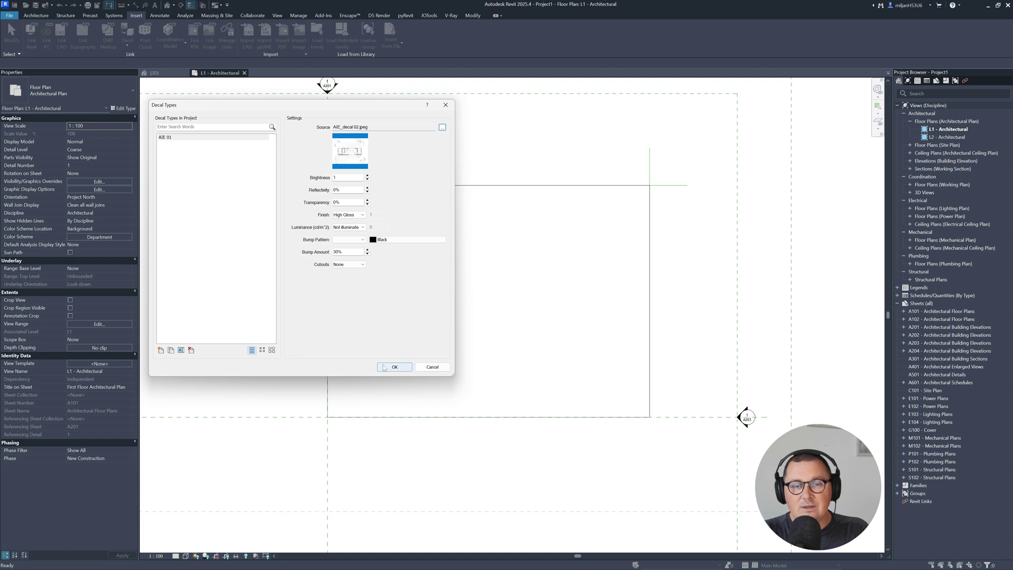
click(385, 367)
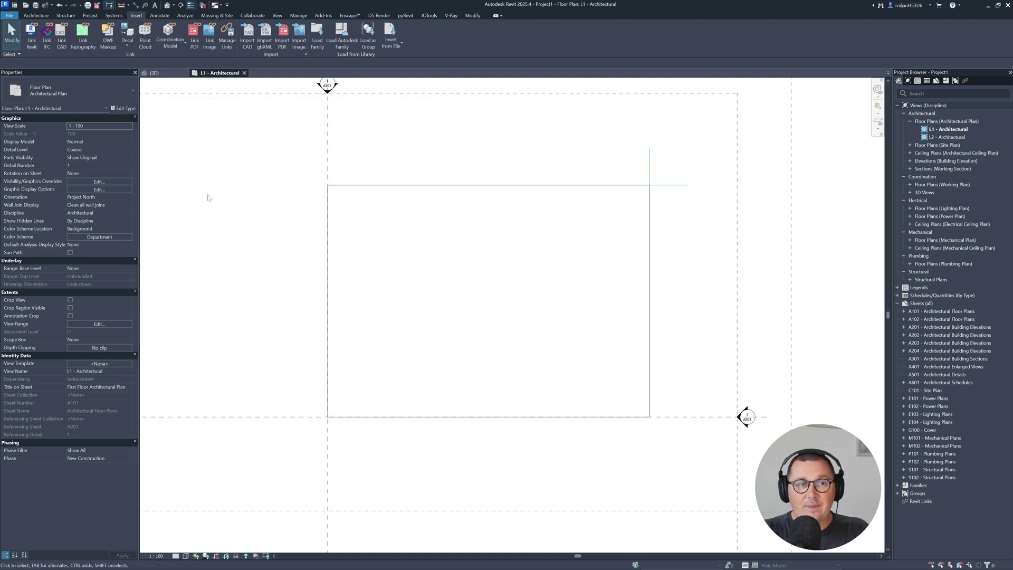
- Place an AIE 01 decal on the floor in the L1 plan
click(127, 42)
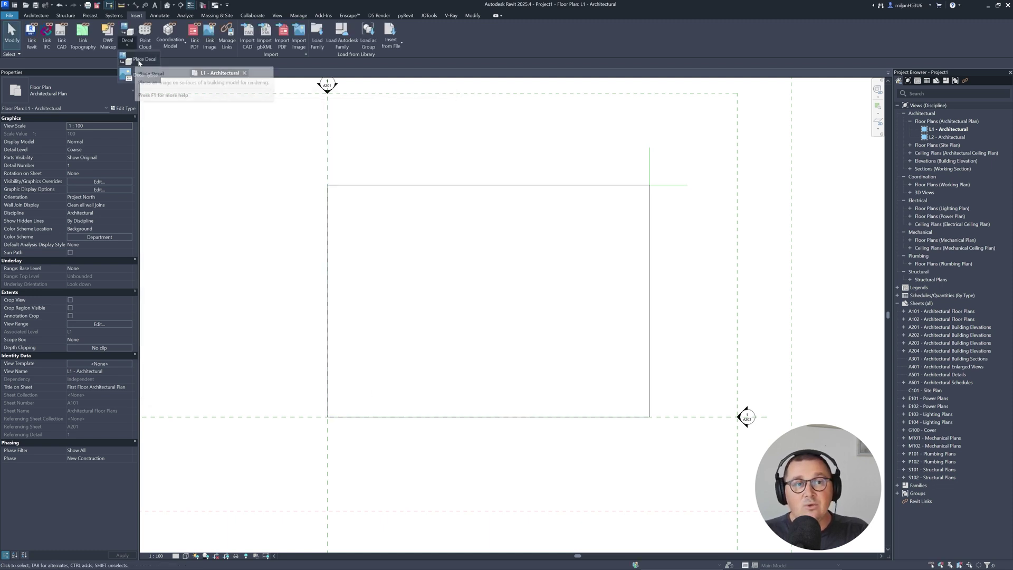
click(158, 72)
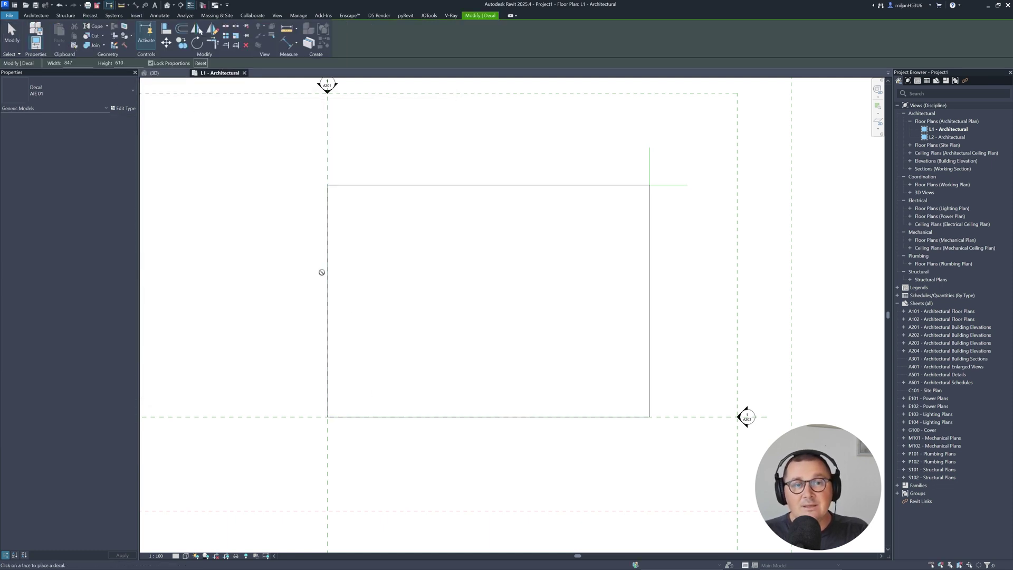
click(57, 91)
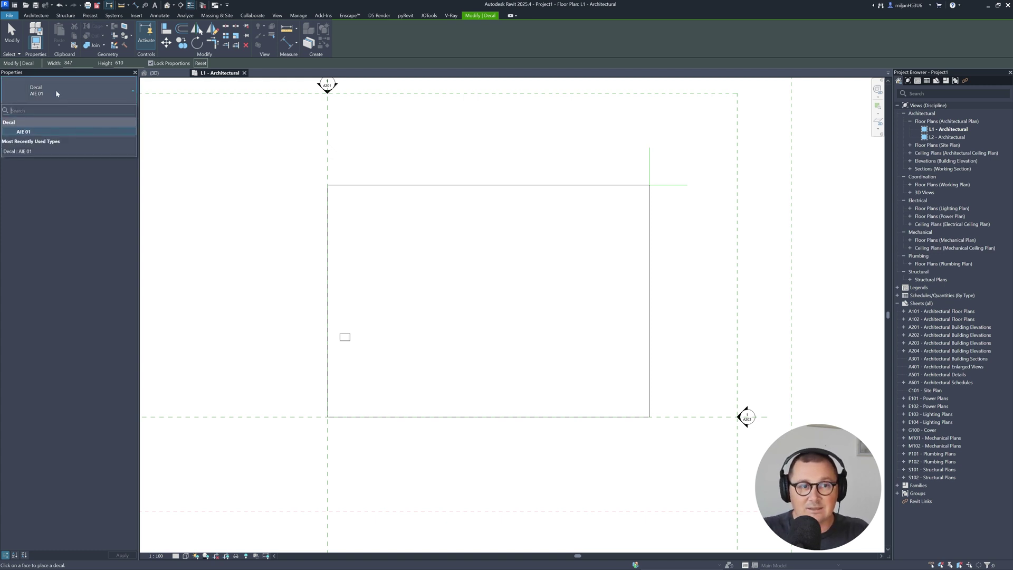
click(57, 91)
scroll(349, 339, up, 2)
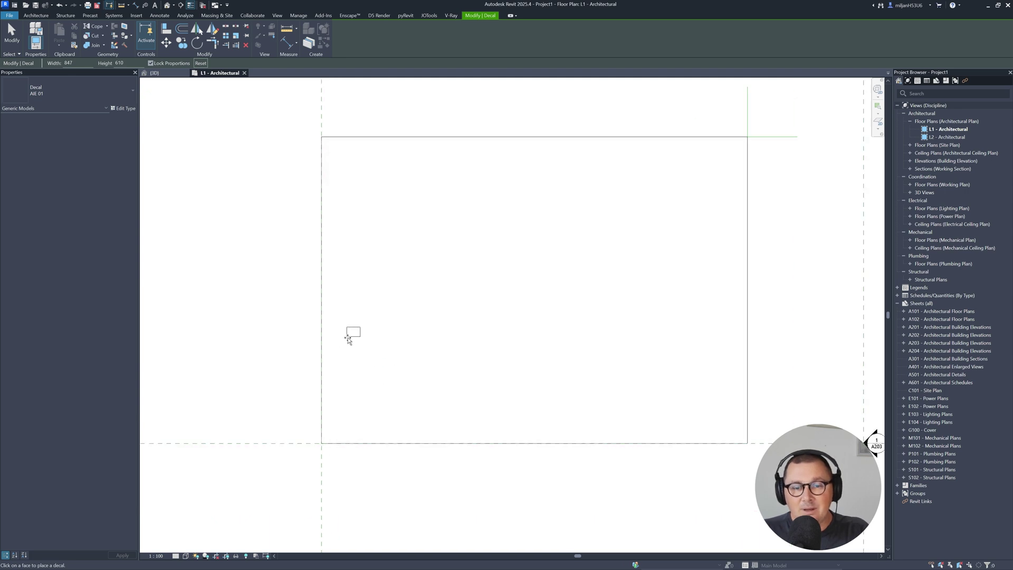
scroll(349, 339, up, 1)
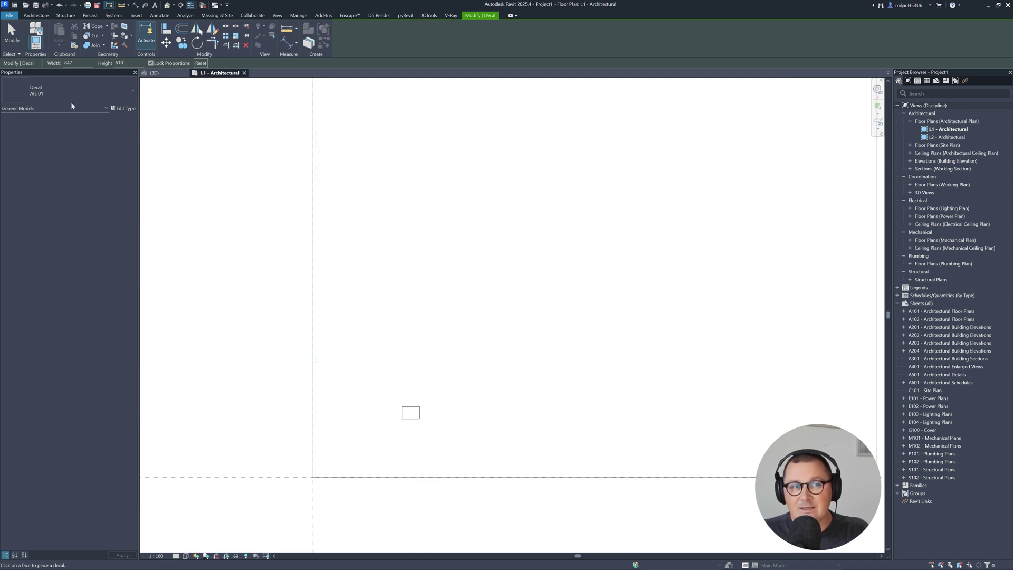
key(Escape)
scroll(392, 353, up, 2)
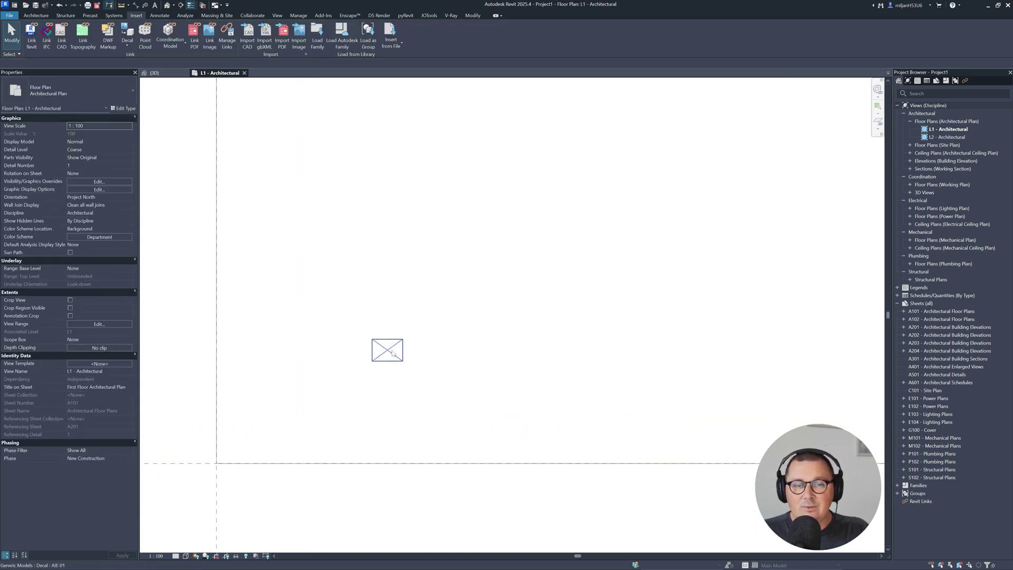
middle_drag(376, 390, 419, 339)
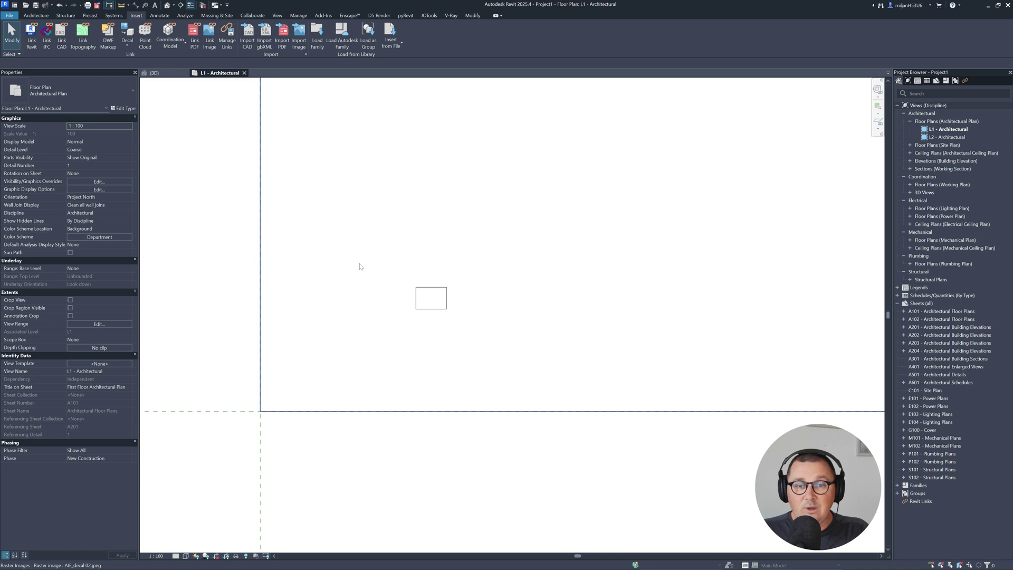
- Preview the plan in Realistic style, return to Hidden Line, and select the decal
click(187, 556)
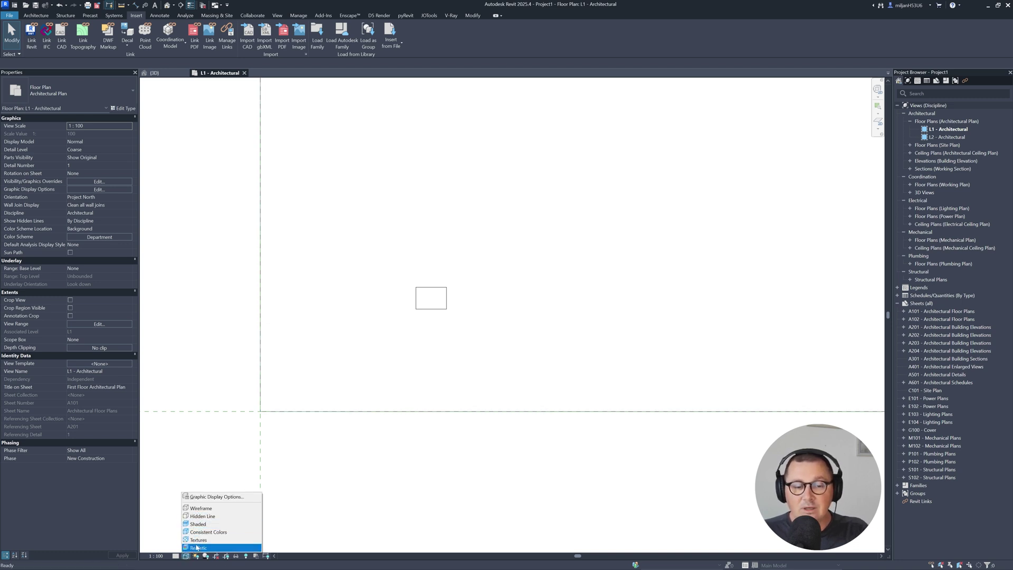
click(198, 549)
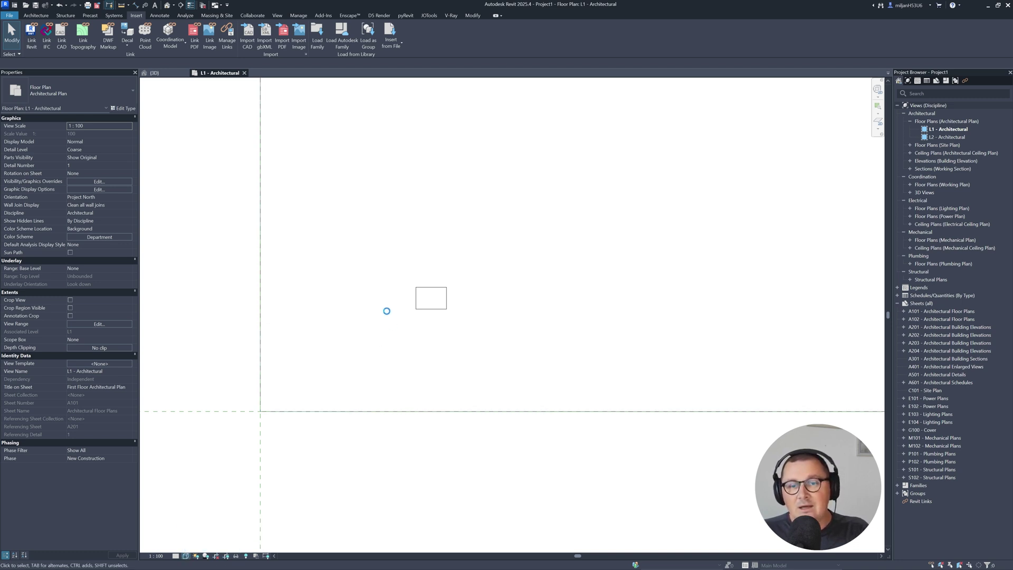
scroll(443, 299, up, 2)
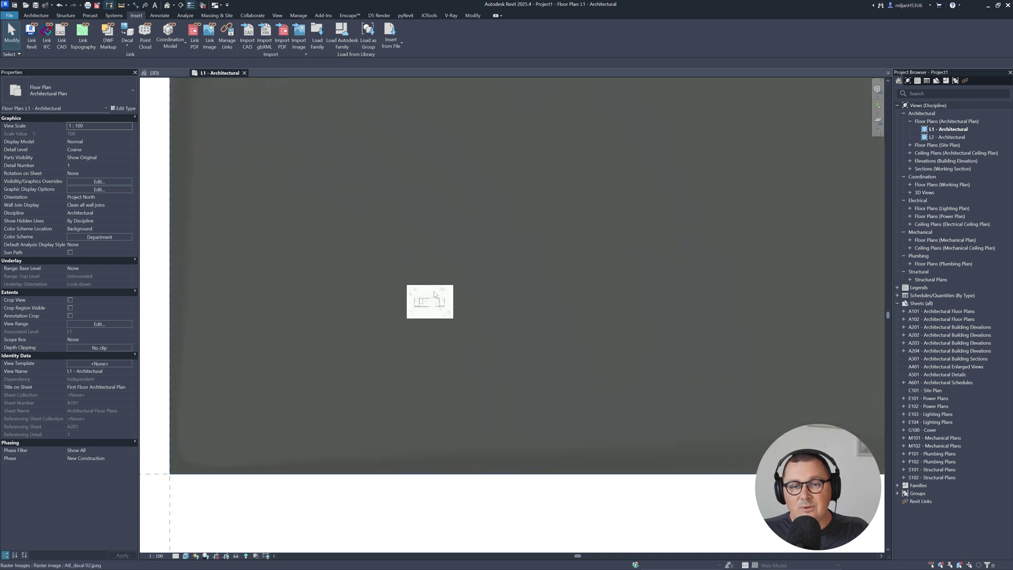
click(196, 556)
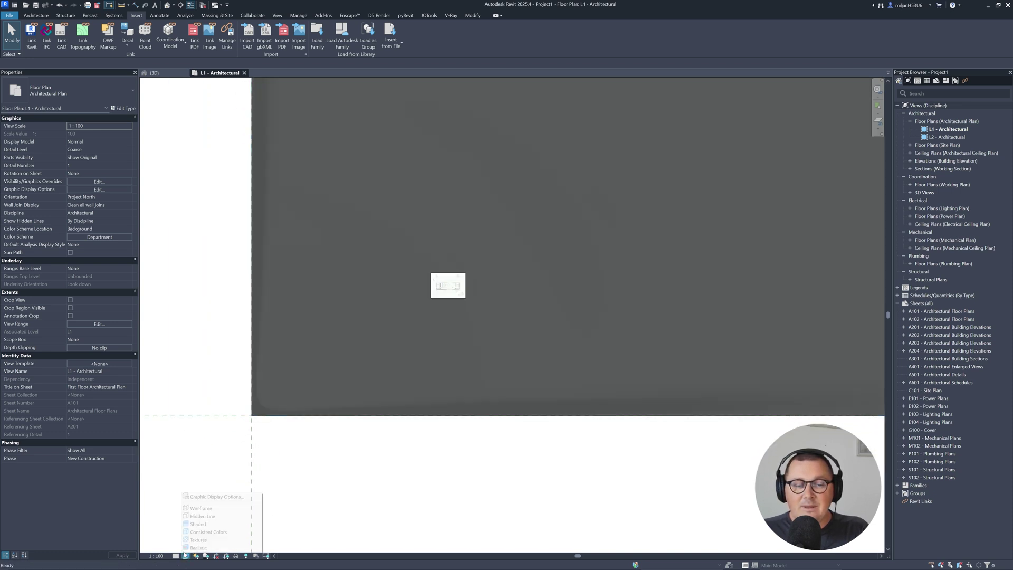
click(217, 515)
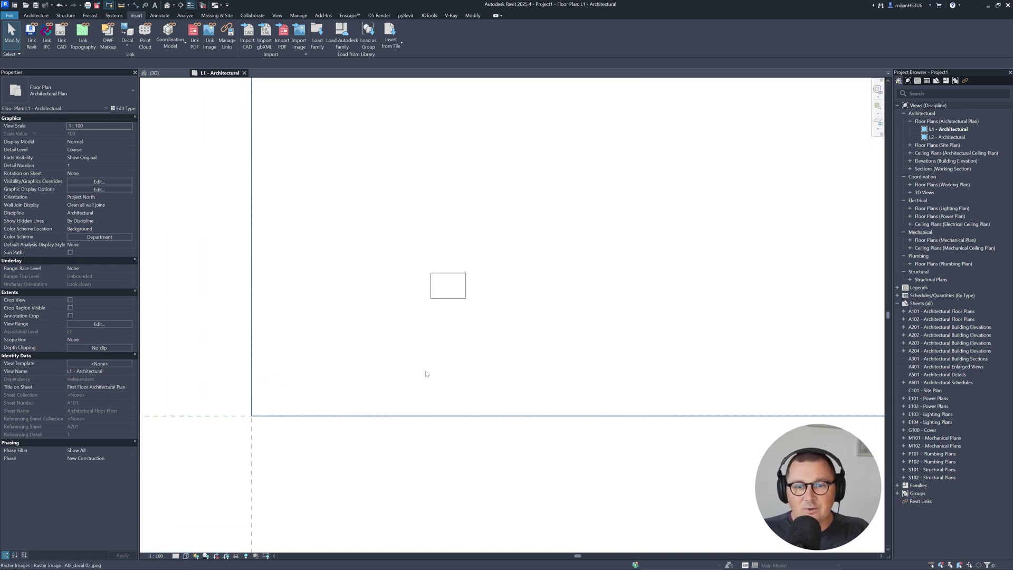
click(458, 296)
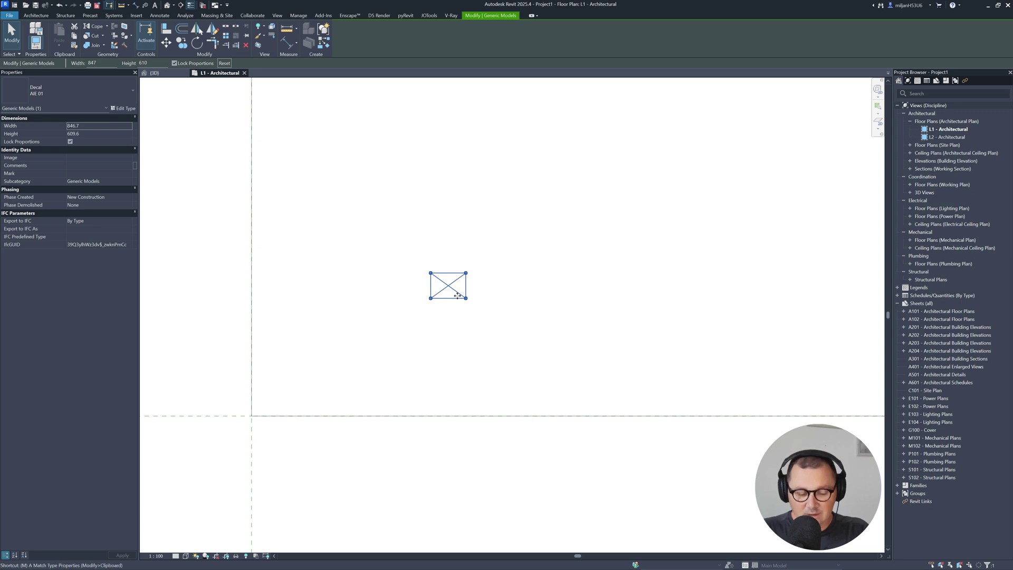
- Move the decal so its corner sits on the grid intersection
click(444, 308)
key(m)
key(v)
click(431, 299)
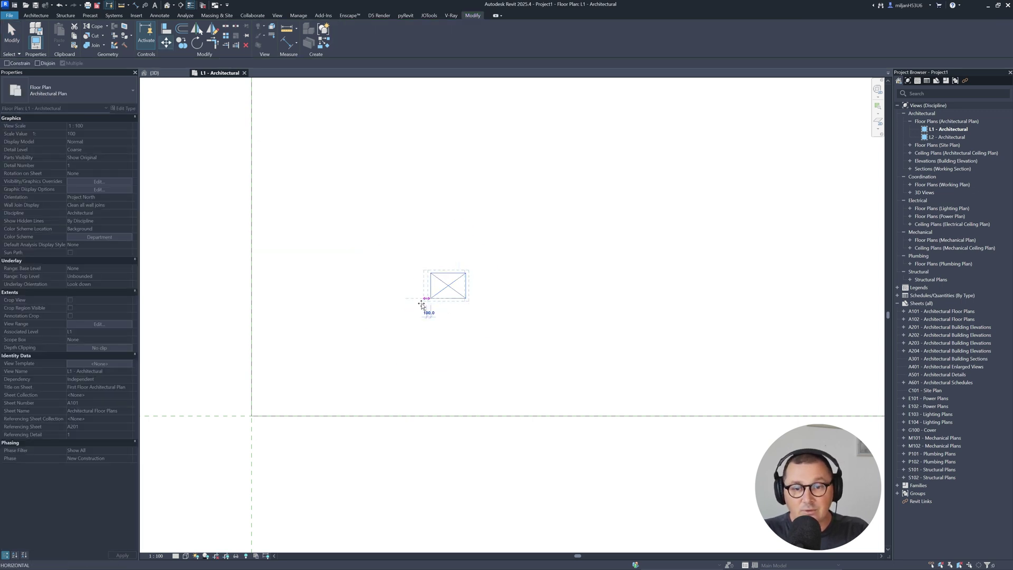
click(252, 416)
scroll(260, 447, down, 5)
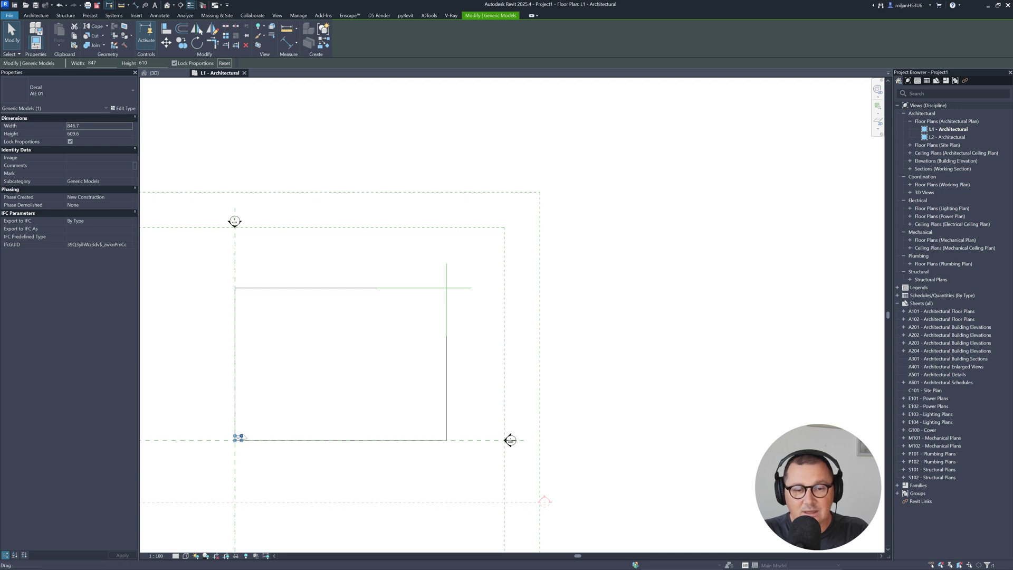
- Stretch the decal's opposite corner up-right to the grid intersection
drag(241, 439, 446, 318)
scroll(449, 289, up, 6)
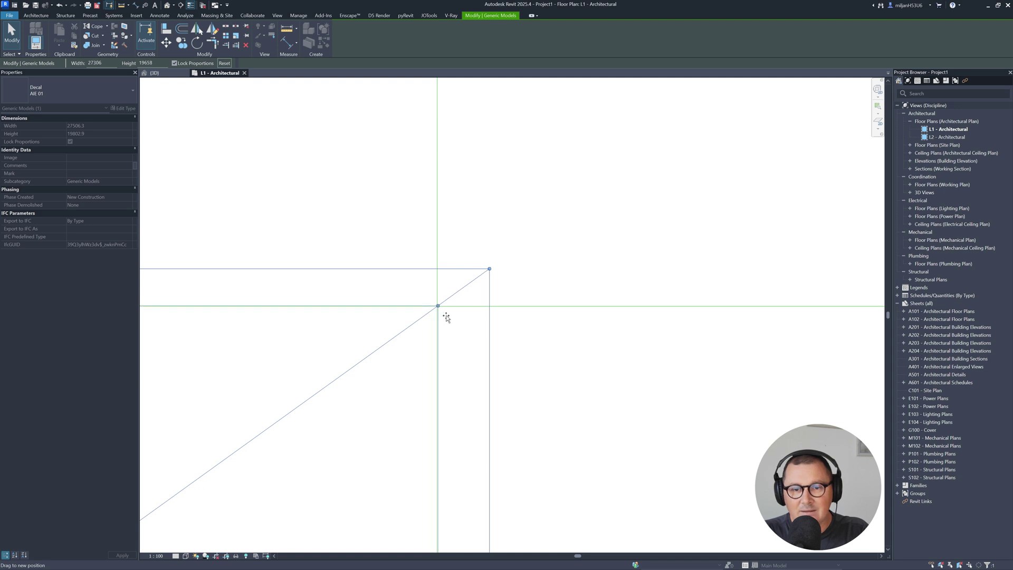
click(445, 319)
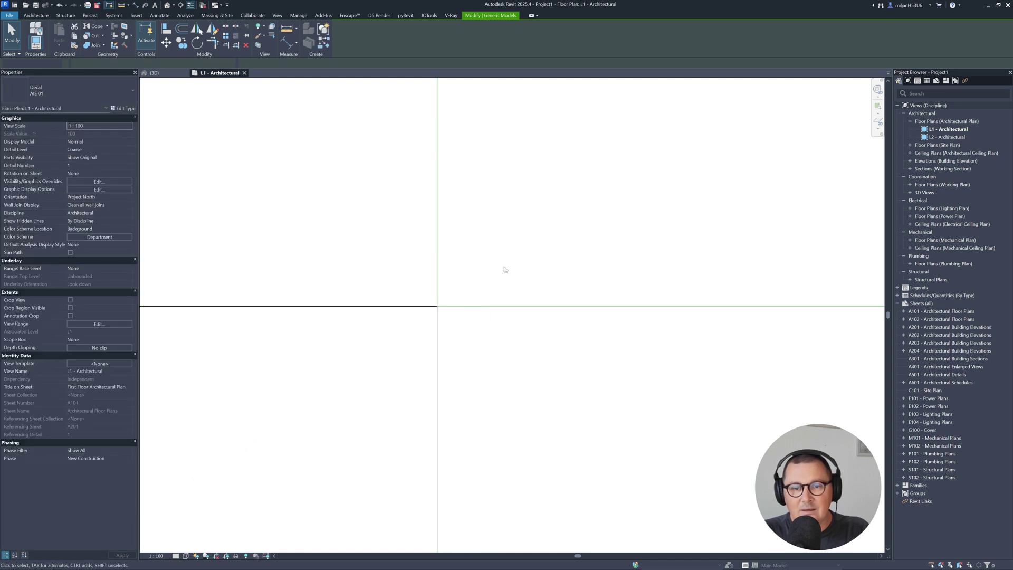
scroll(444, 301, up, 2)
click(430, 311)
scroll(438, 311, up, 1)
- Resize the decal corner to the grid intersection (about 27302.7 × 19656.3), then deselect
click(473, 281)
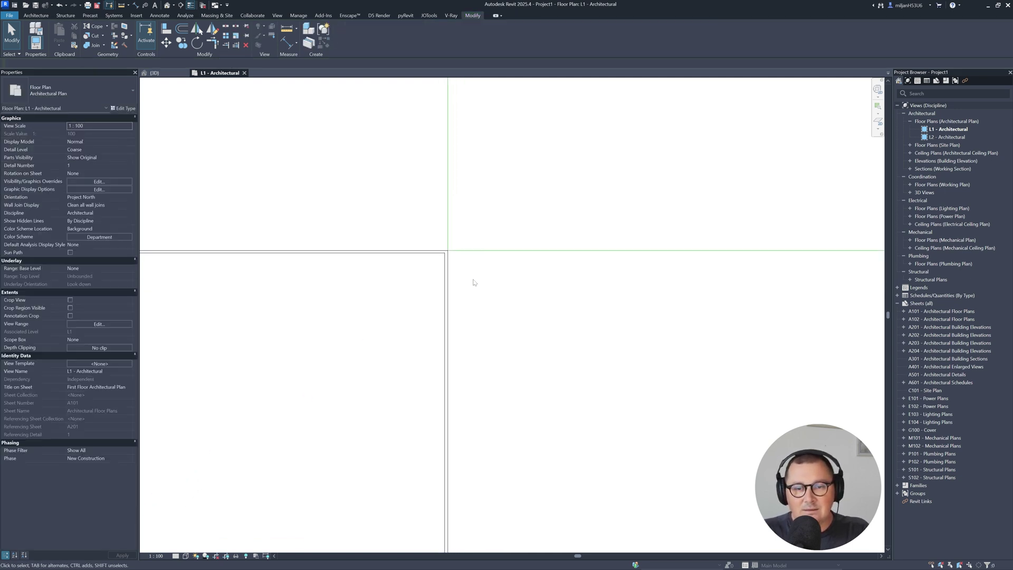
click(444, 252)
scroll(445, 254, up, 2)
drag(444, 254, 464, 240)
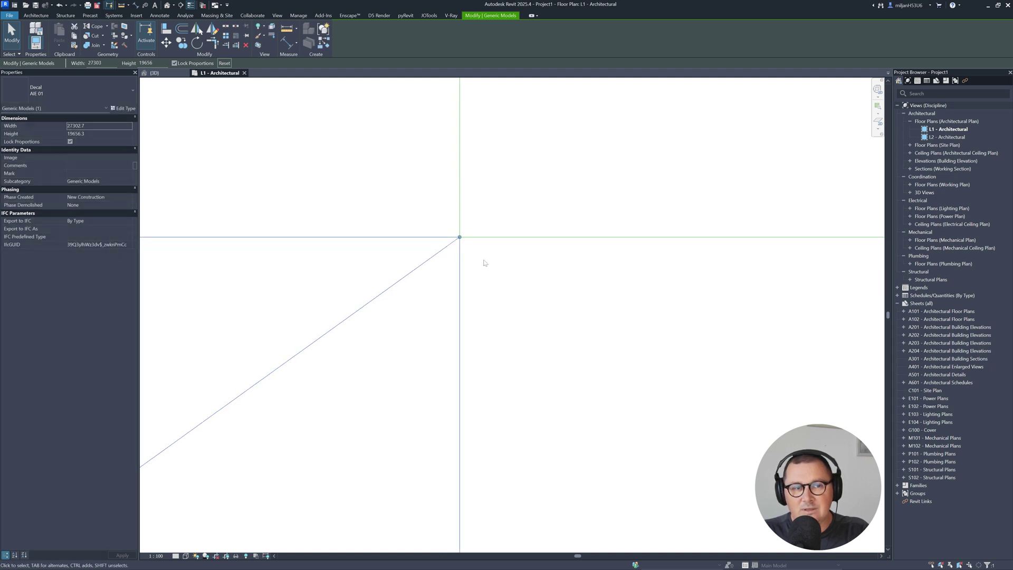
click(485, 263)
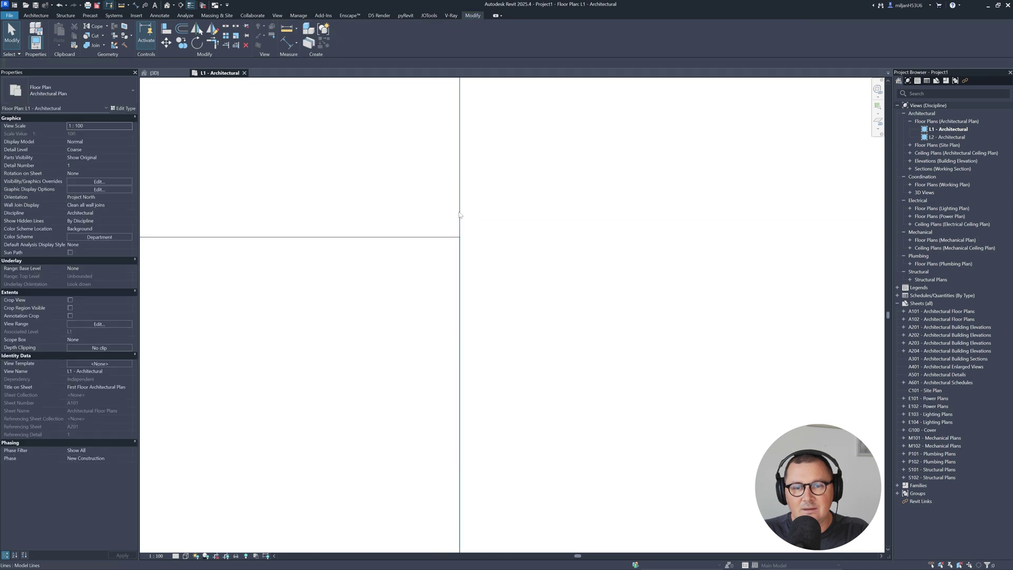
key(ctrl+z)
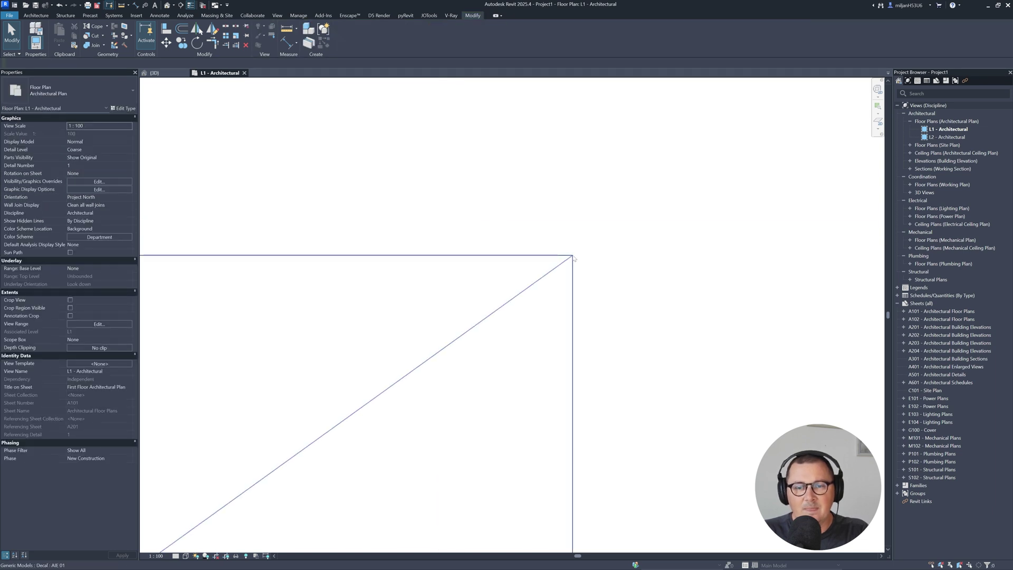
- Set the 3D view's visual style to Realistic
click(154, 73)
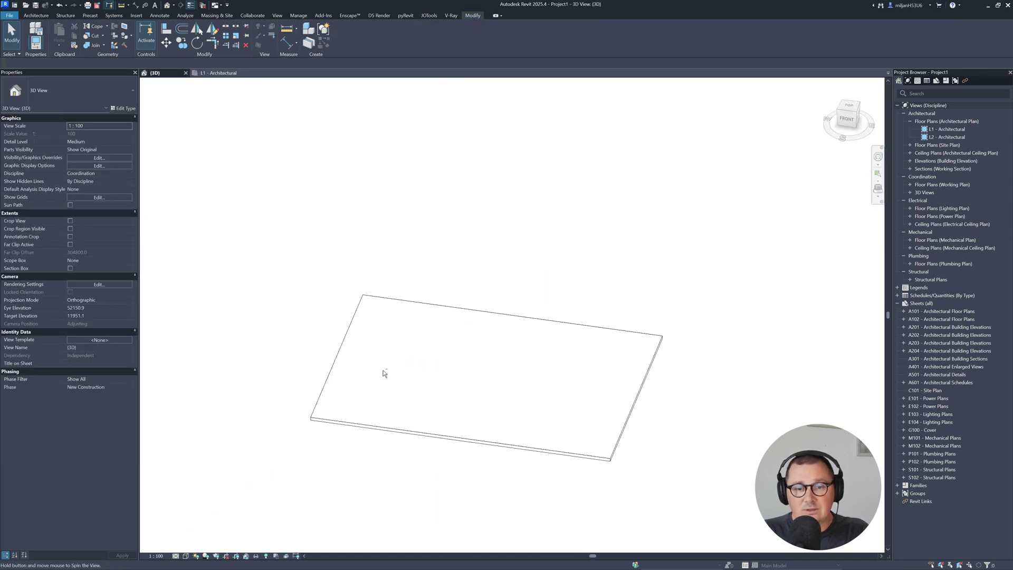
click(357, 400)
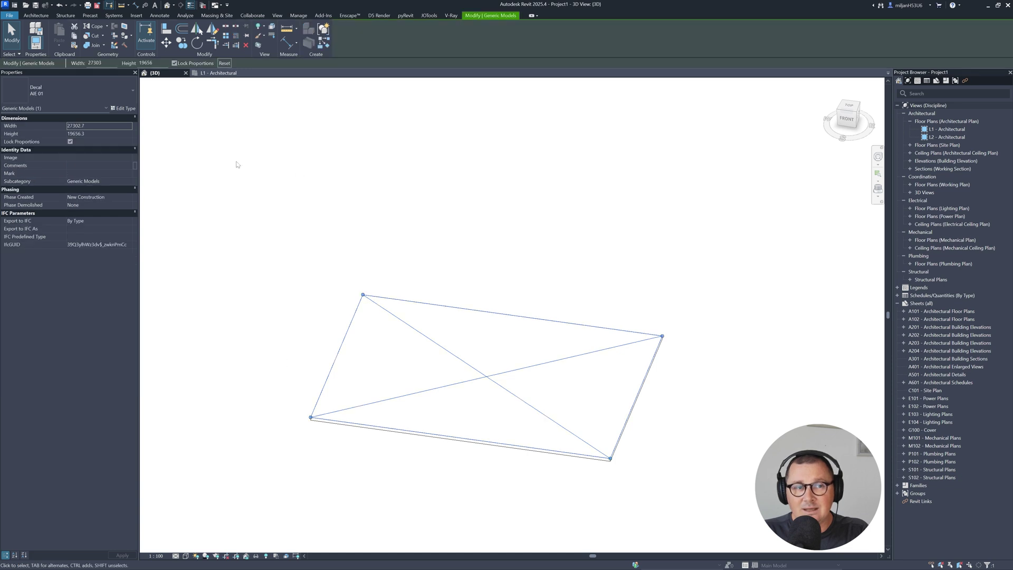
click(265, 286)
click(186, 556)
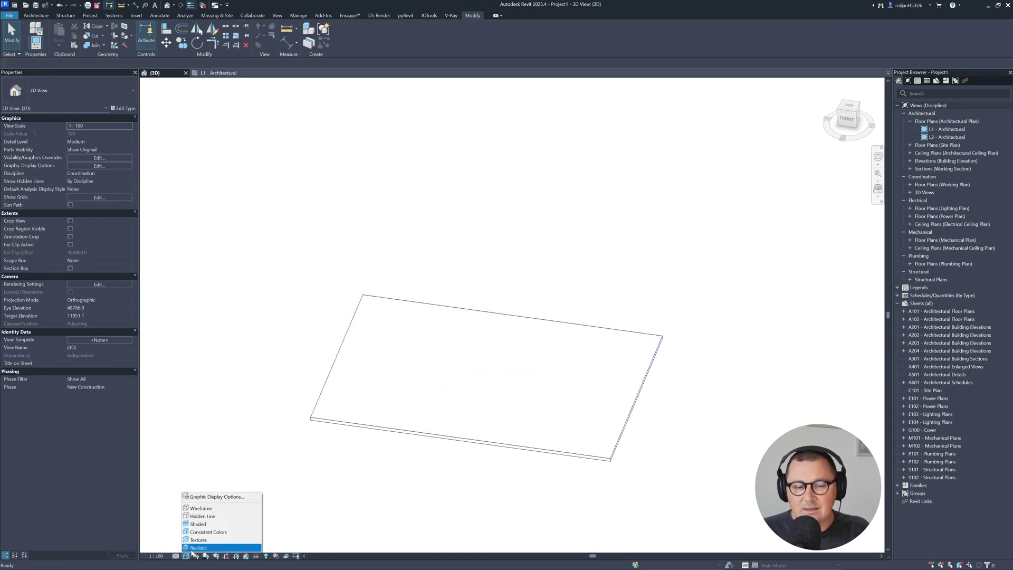
click(195, 549)
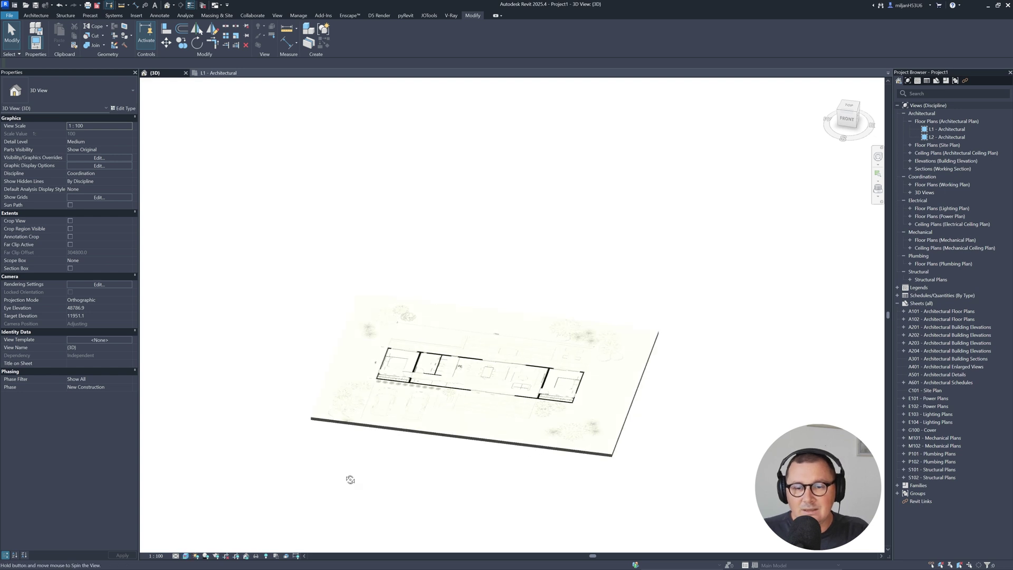
- Orbit and zoom the realistic 3D view to see the decal covering the slab
shift+middle_drag(350, 479, 466, 489)
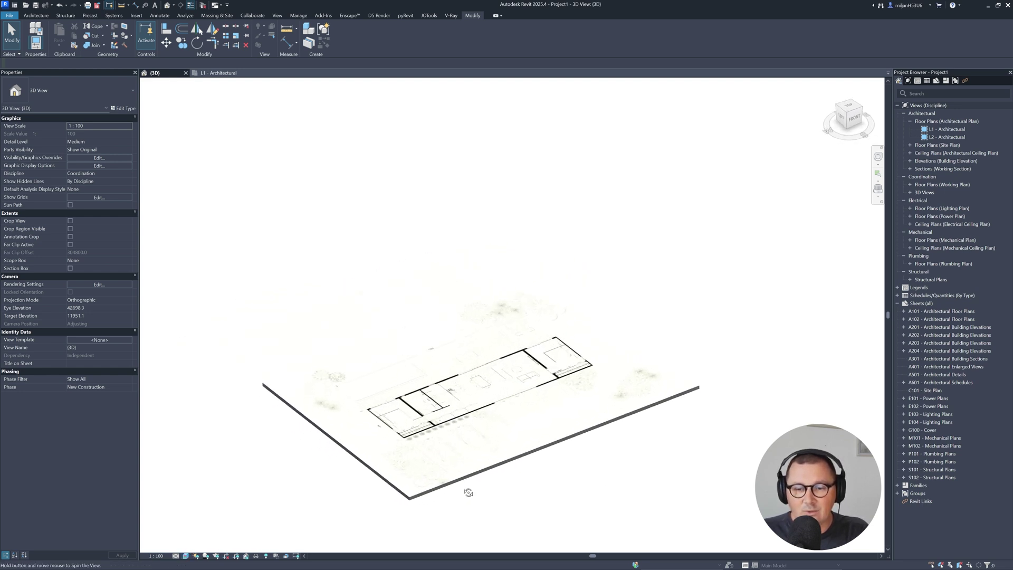
scroll(465, 431, up, 3)
shift+middle_drag(465, 430, 451, 442)
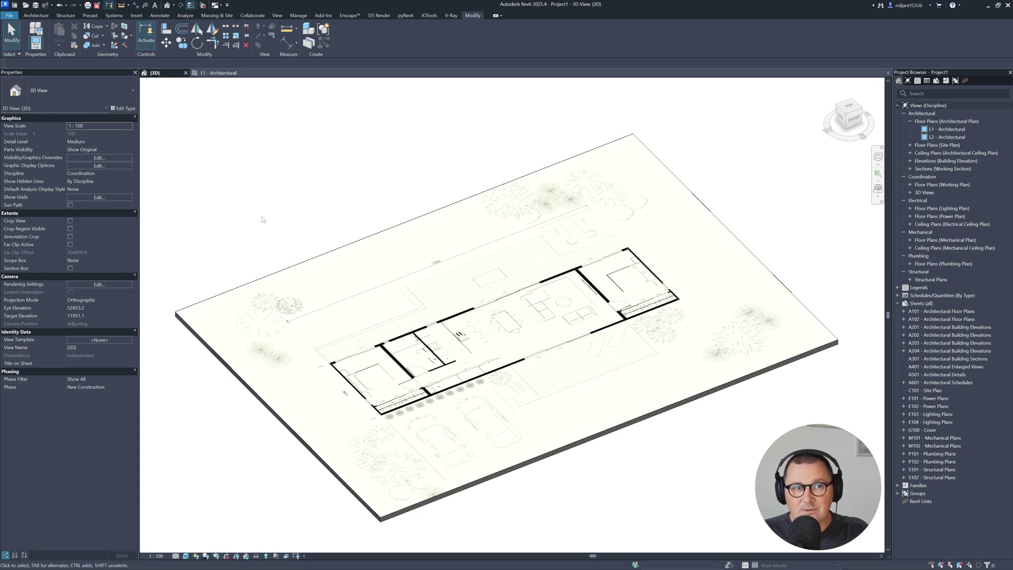
key(Escape)
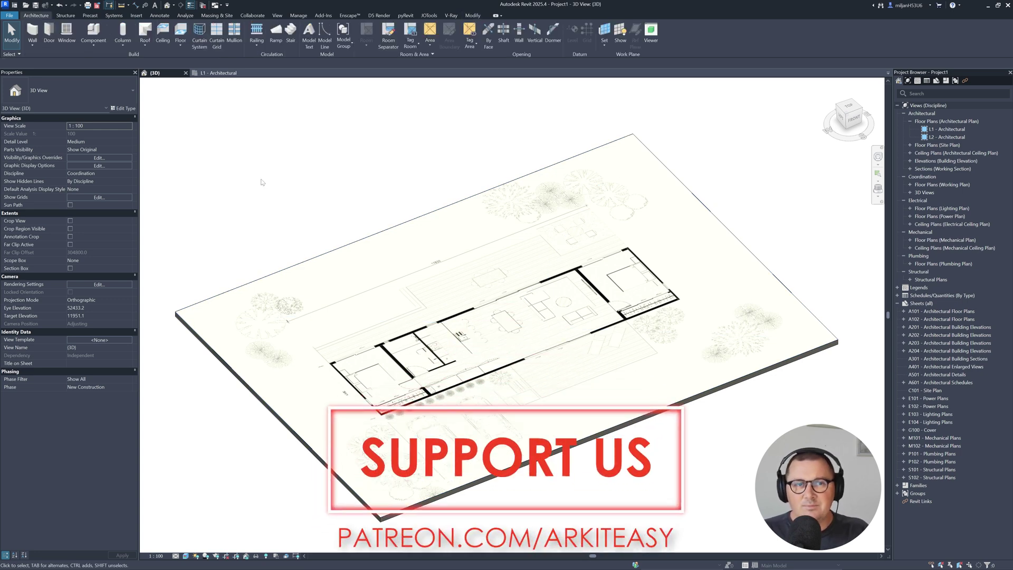
click(137, 16)
- Review the AIE 01 decal type's Brightness and Transparency values, then close Decal Types
click(127, 45)
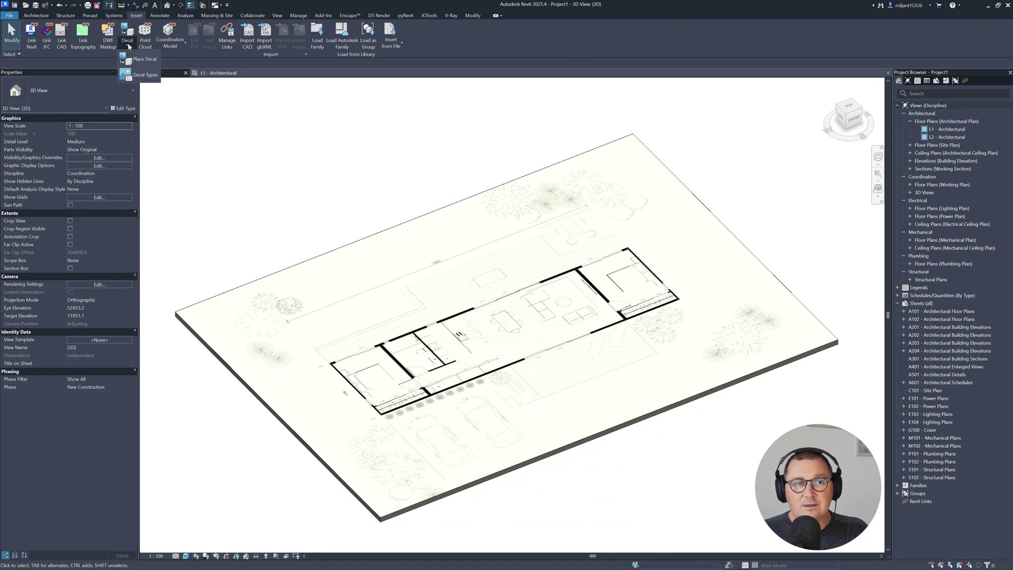
click(134, 75)
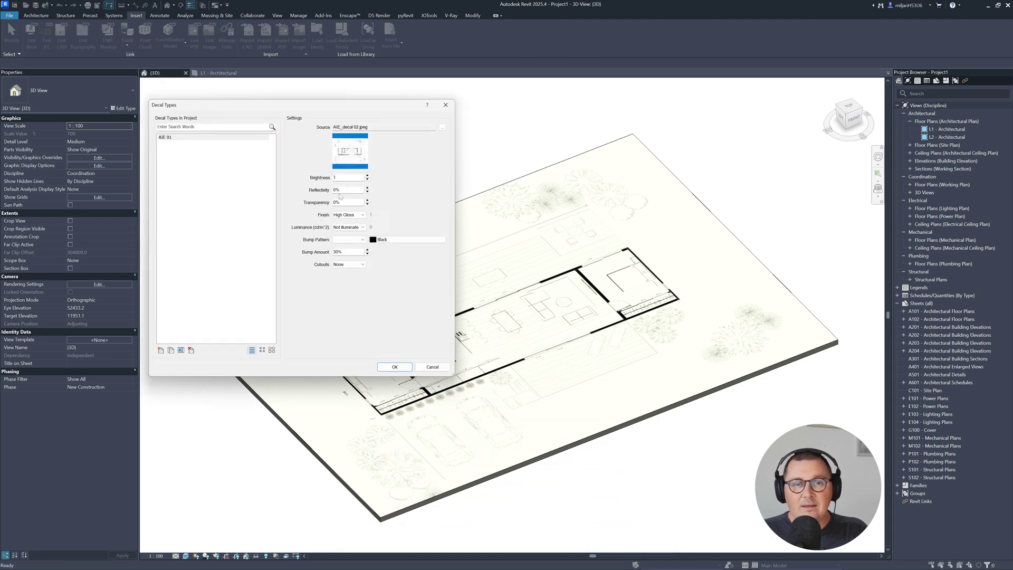
click(349, 177)
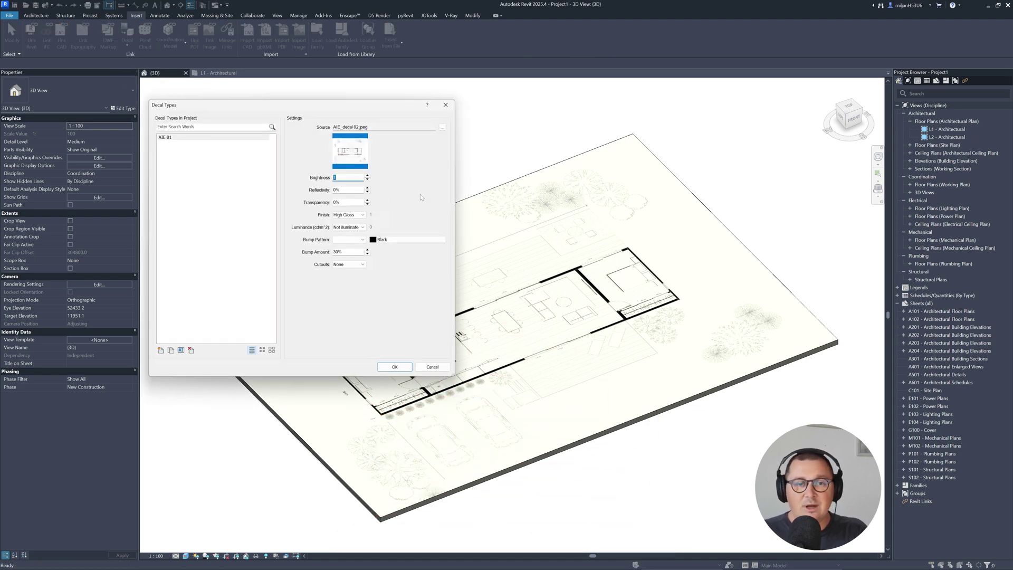
click(349, 202)
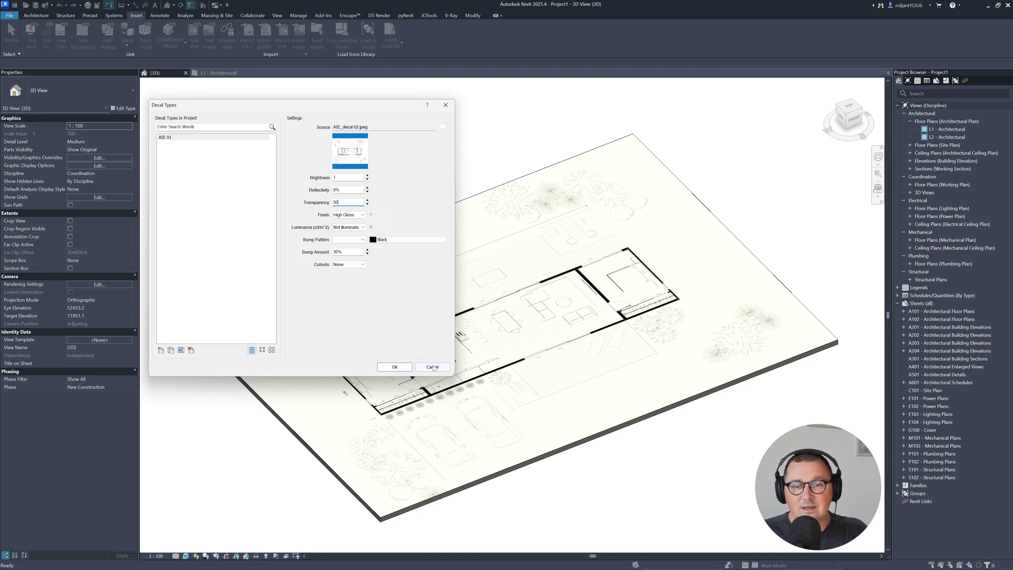
click(395, 367)
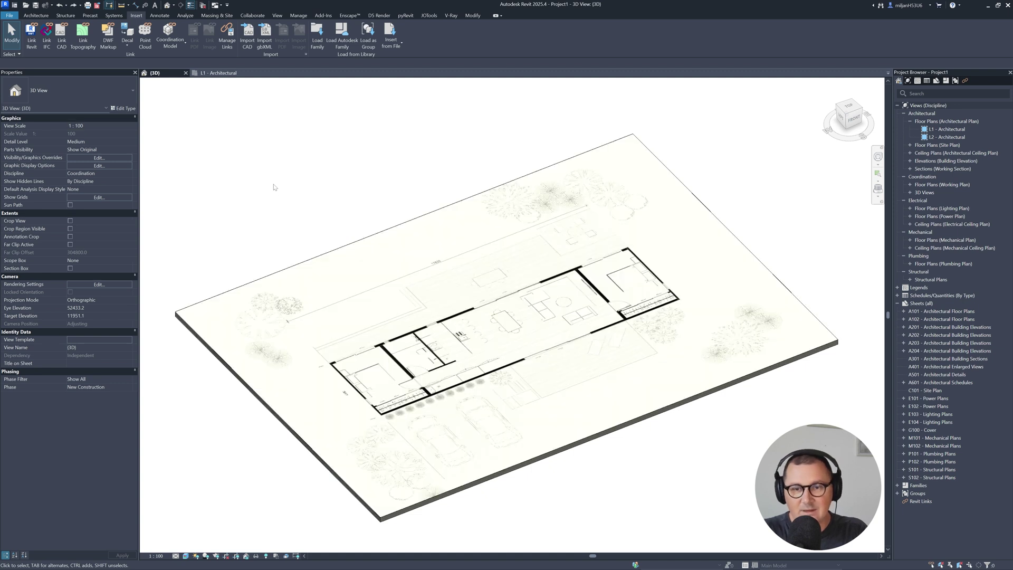
- Show the L1 - Architectural plan in Realistic style and select the AIE 01 decal
click(201, 75)
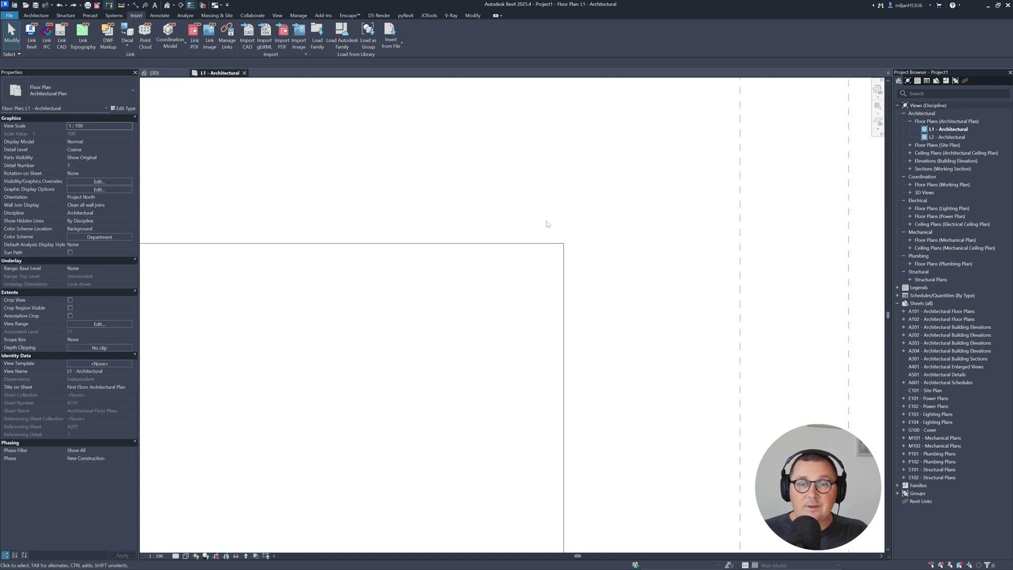
scroll(482, 278, up, 3)
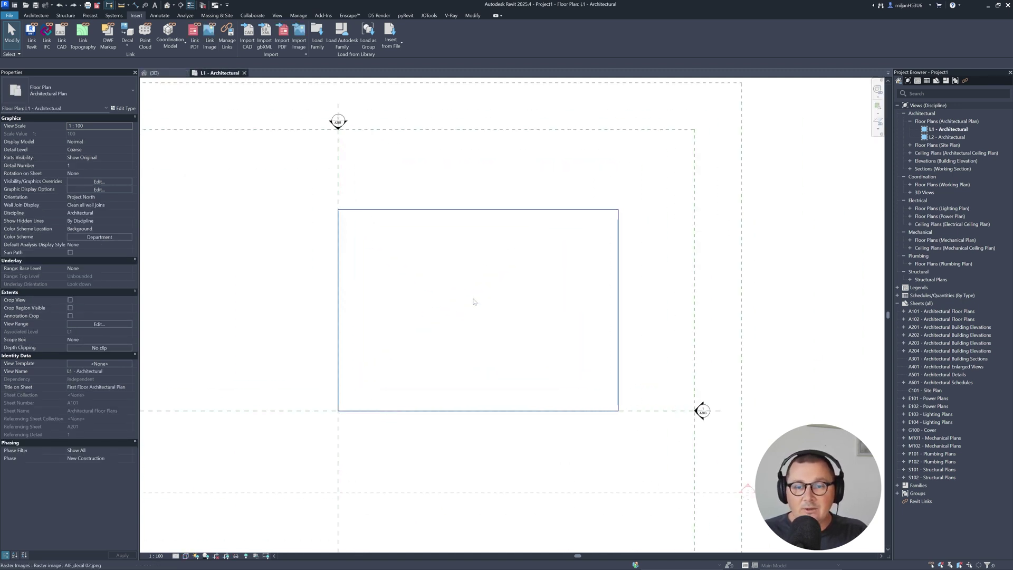
click(186, 556)
click(191, 548)
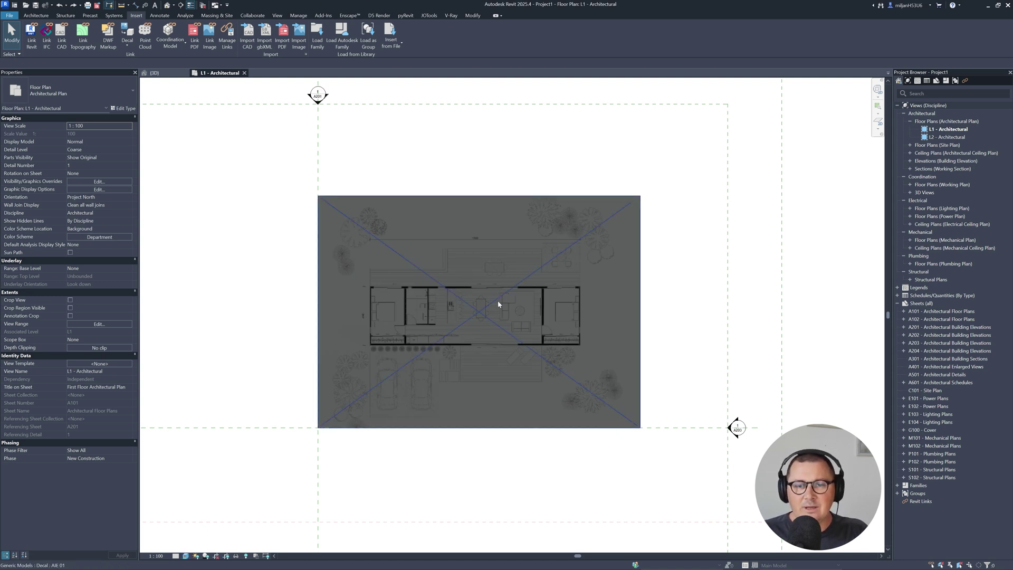
click(454, 298)
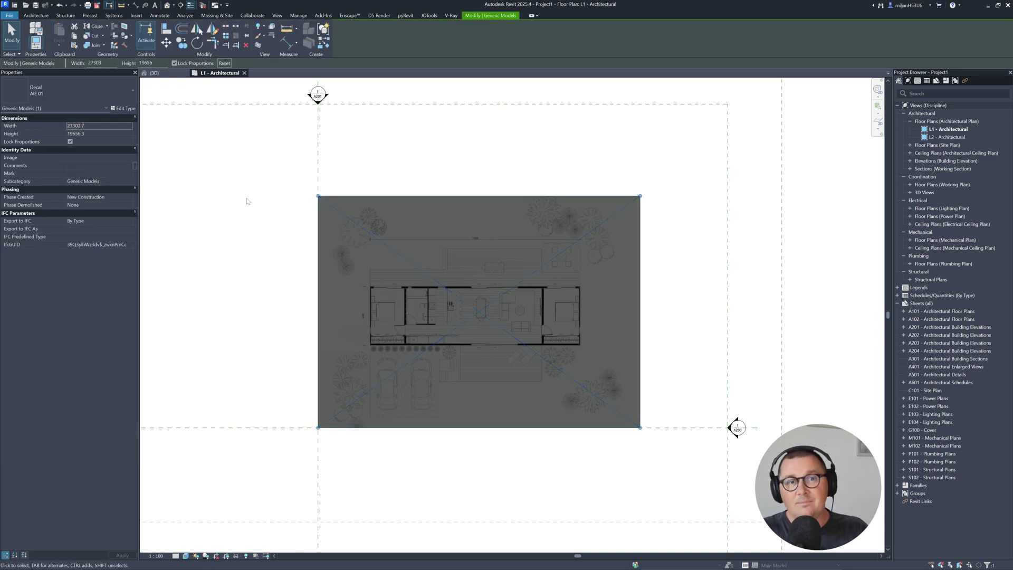
- Hide Generic Models and Floors in the L1 plan's Visibility/Graphics
key(v)
key(v)
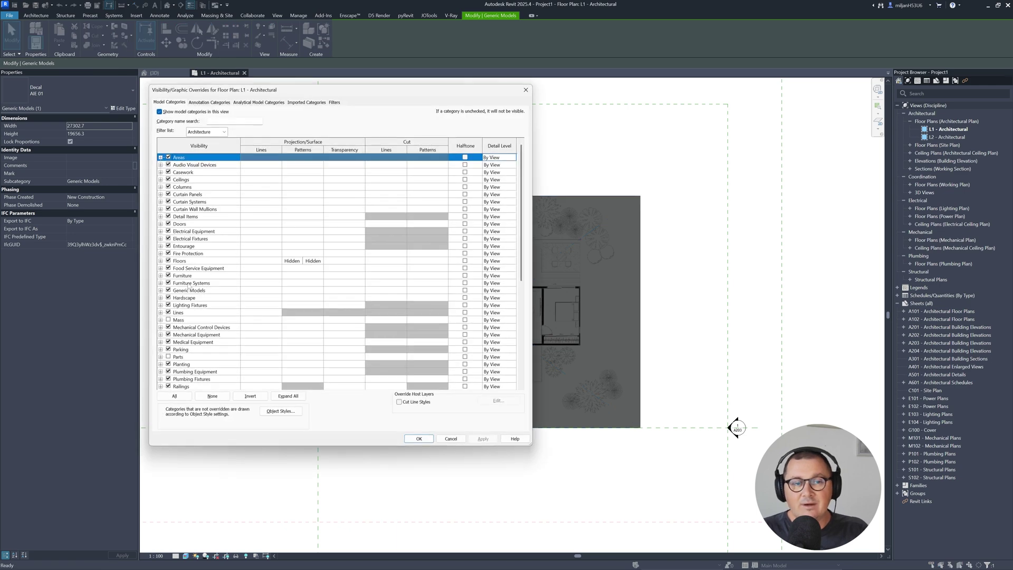
click(168, 291)
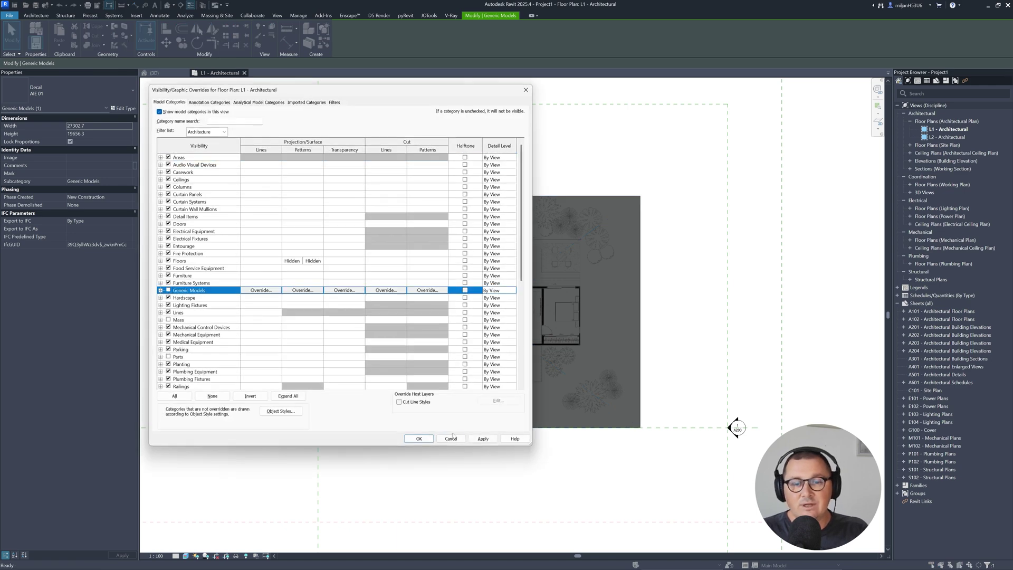
click(483, 439)
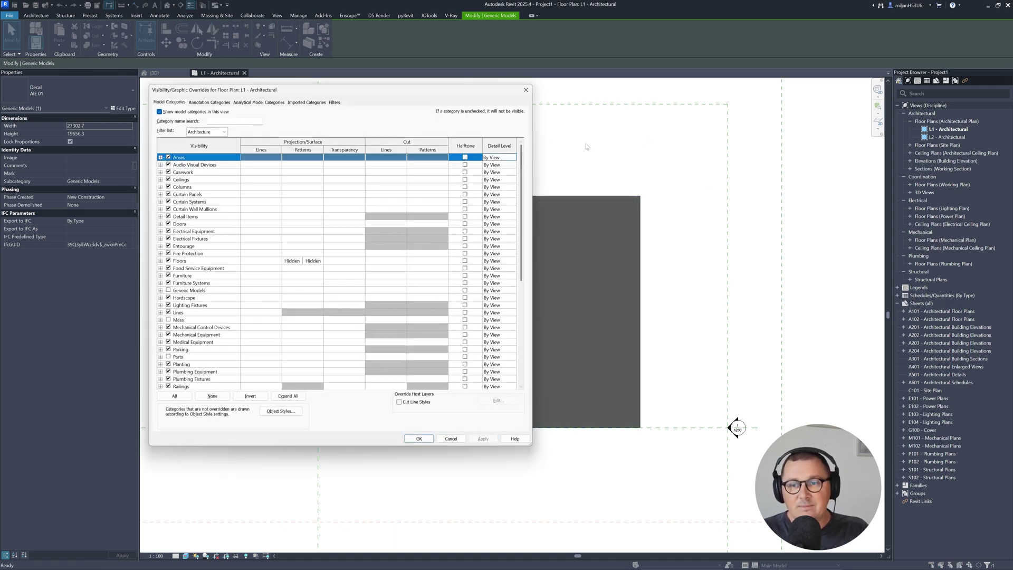
click(169, 261)
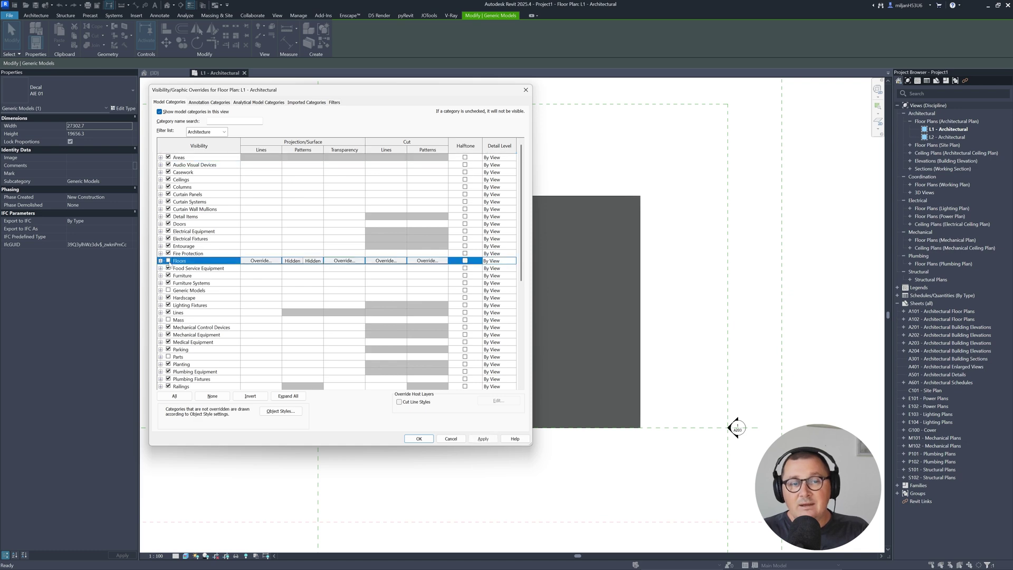
click(426, 440)
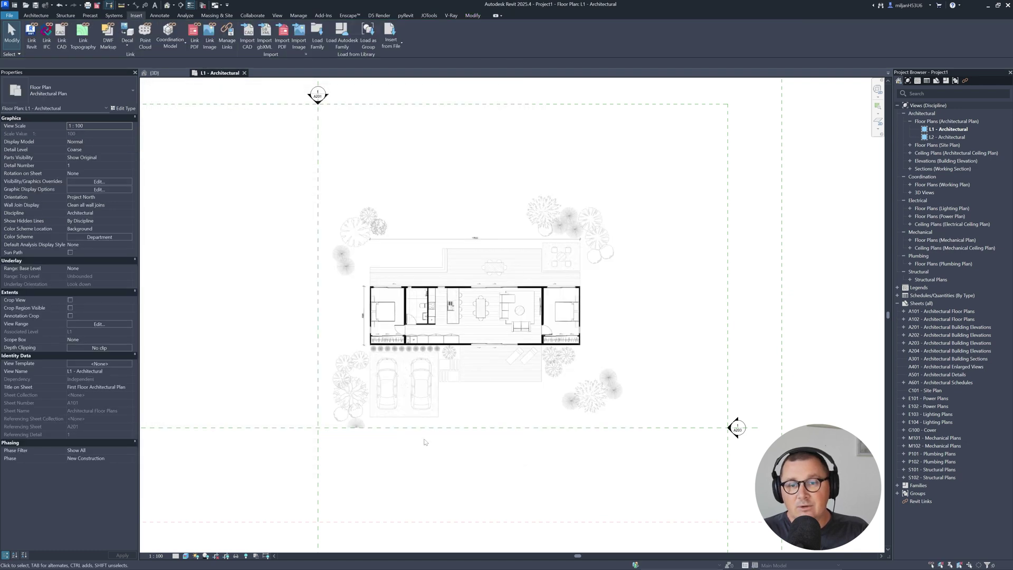
- Select the raster floor-plan image, pan slightly, and deselect it
click(376, 299)
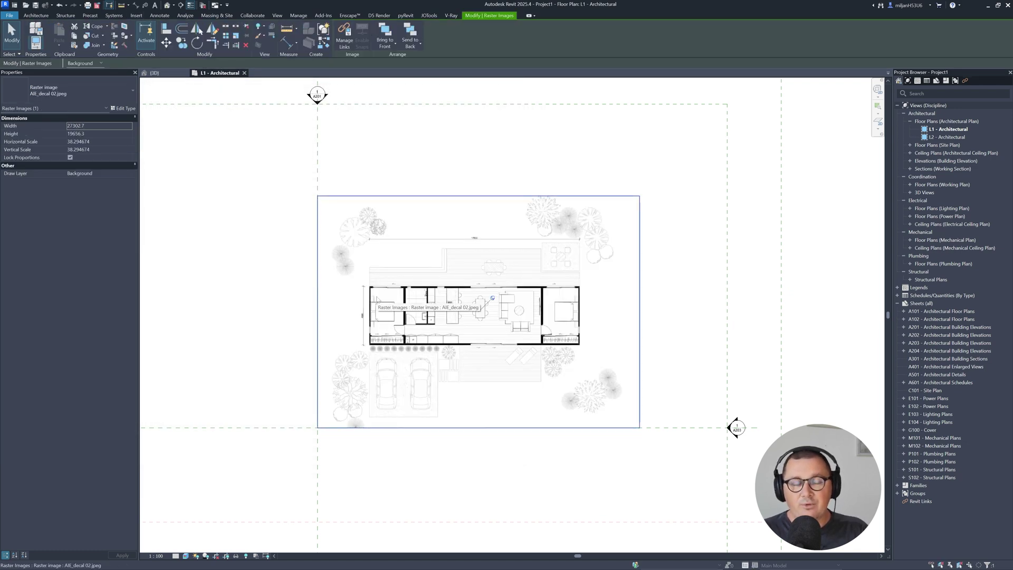
middle_drag(384, 312, 429, 316)
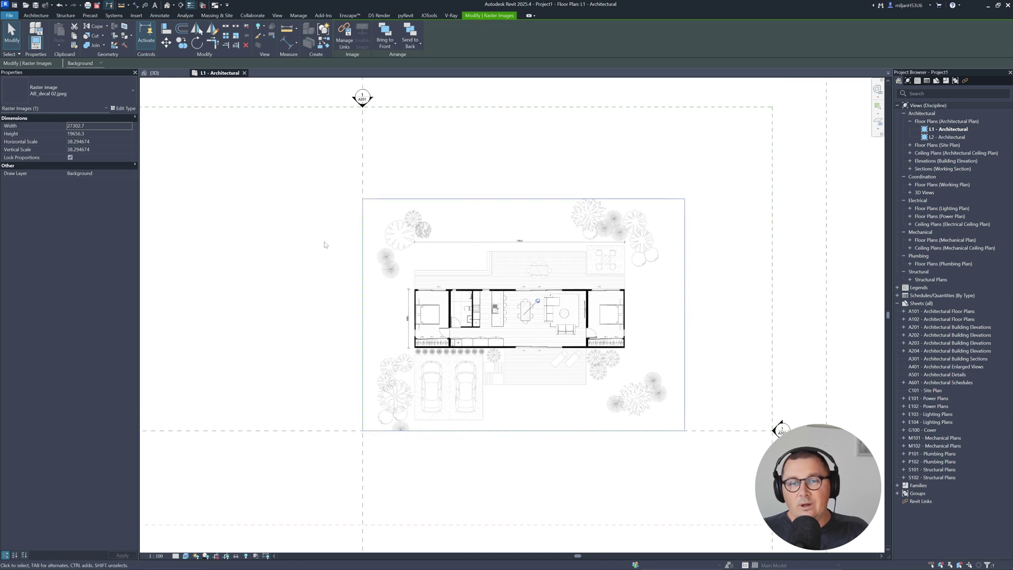
click(319, 228)
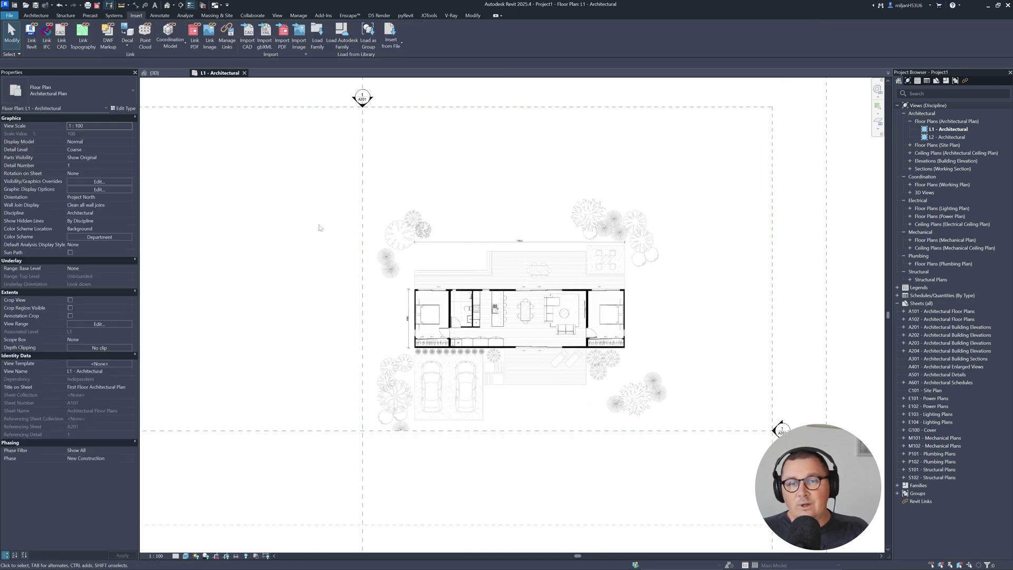
- Return to the 3D view and nudge the model to show the AIE 01 decal across the slab
click(162, 74)
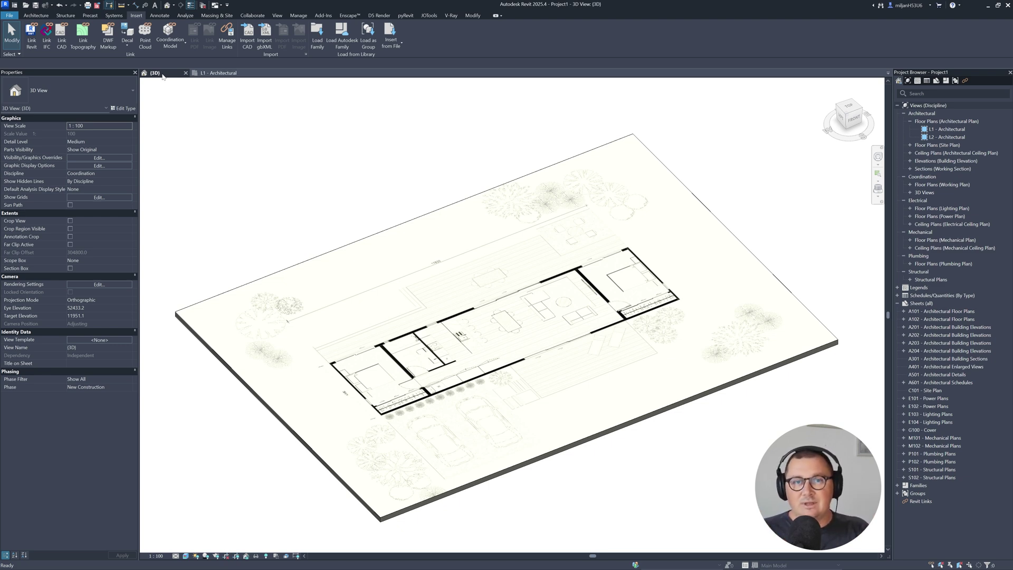
middle_drag(338, 188, 357, 179)
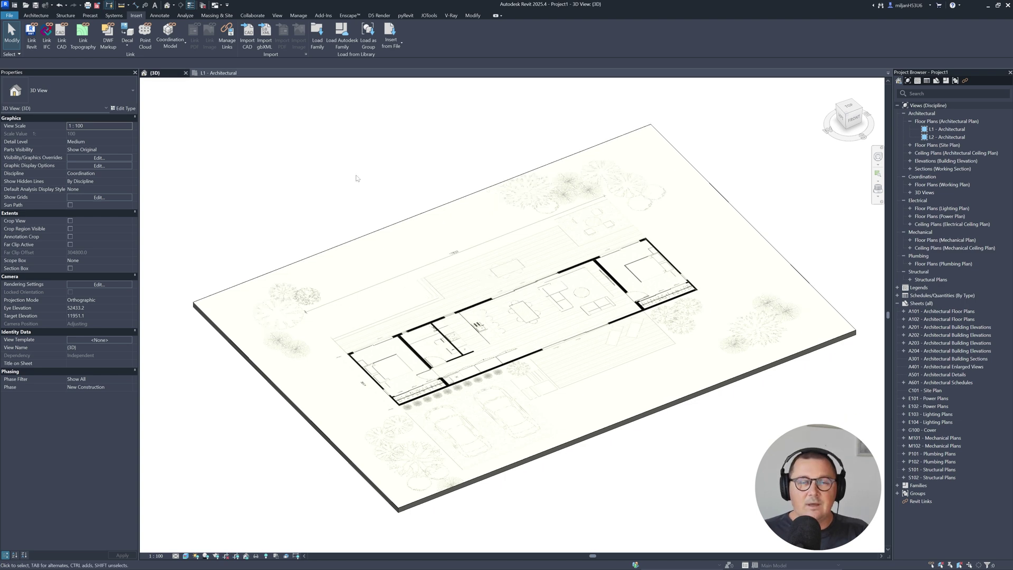